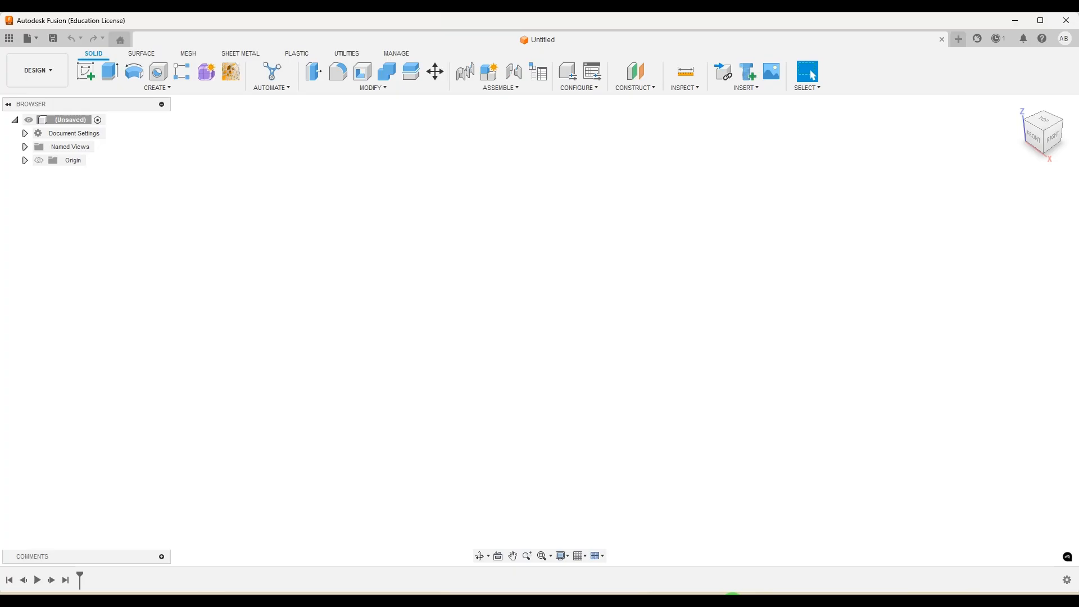
- Start a sketch on the front plane and draw a rectangle about 100 mm wide and 55 mm high above the origin
click(85, 79)
click(566, 297)
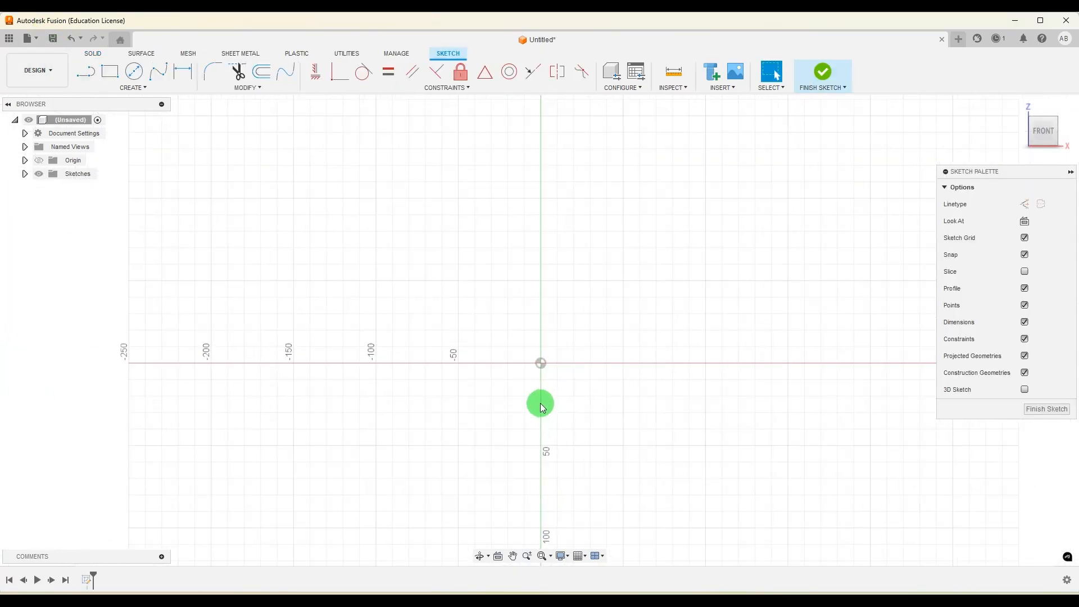
click(111, 71)
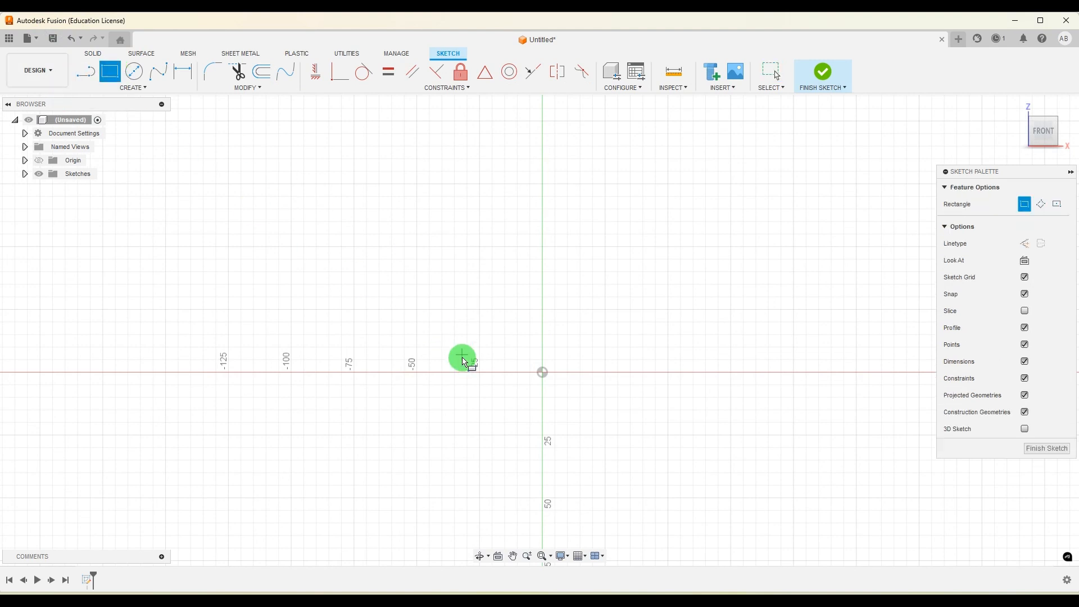
scroll(452, 360, up, 2)
drag(410, 359, 719, 188)
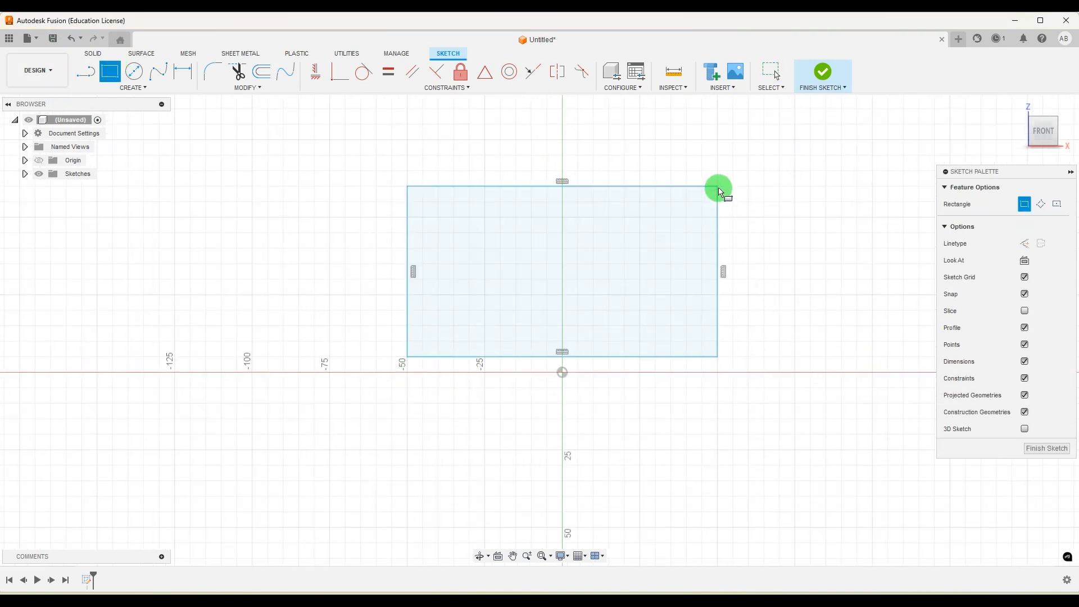
- Dimension the rectangle's bottom edge to a width of 110 mm
click(183, 71)
scroll(559, 313, up, 1)
click(579, 365)
click(576, 469)
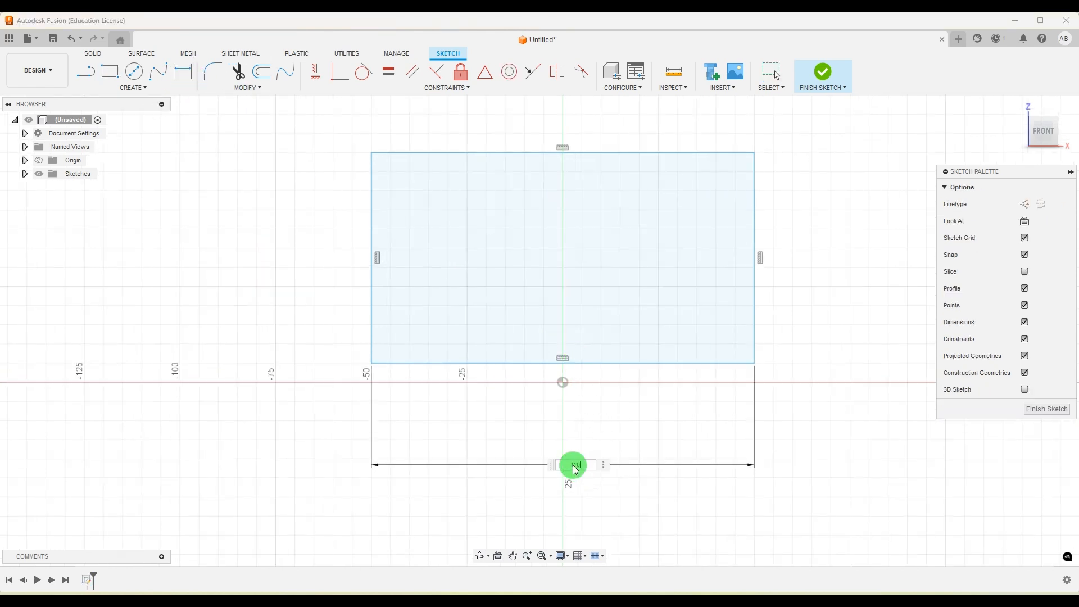
text(110)
key(Return)
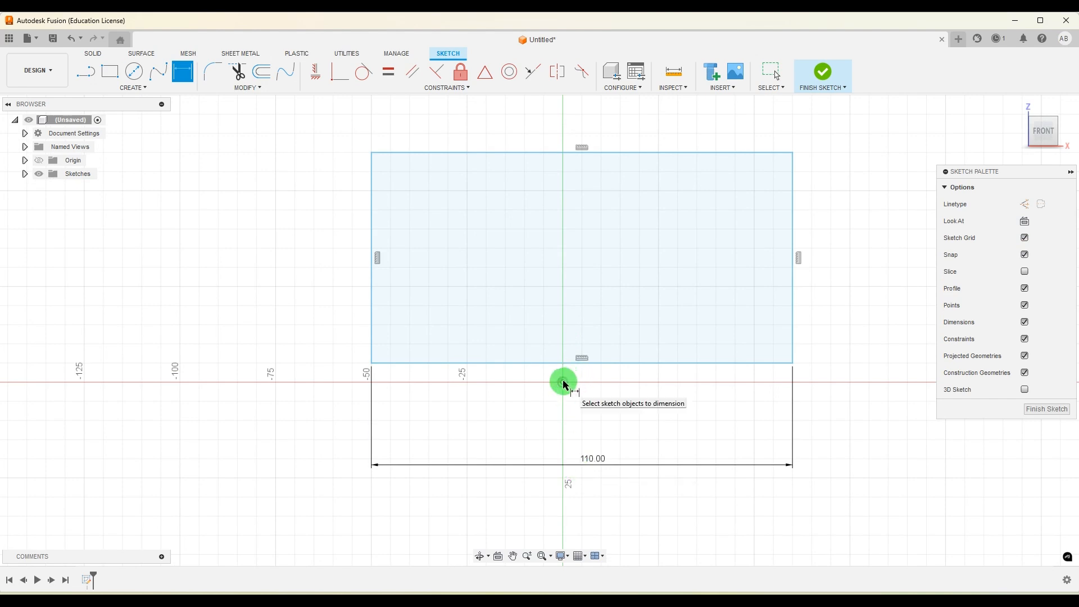
- Dimension the horizontal distance from the rectangle's left edge to the origin as 110/2 mm
click(369, 345)
click(452, 425)
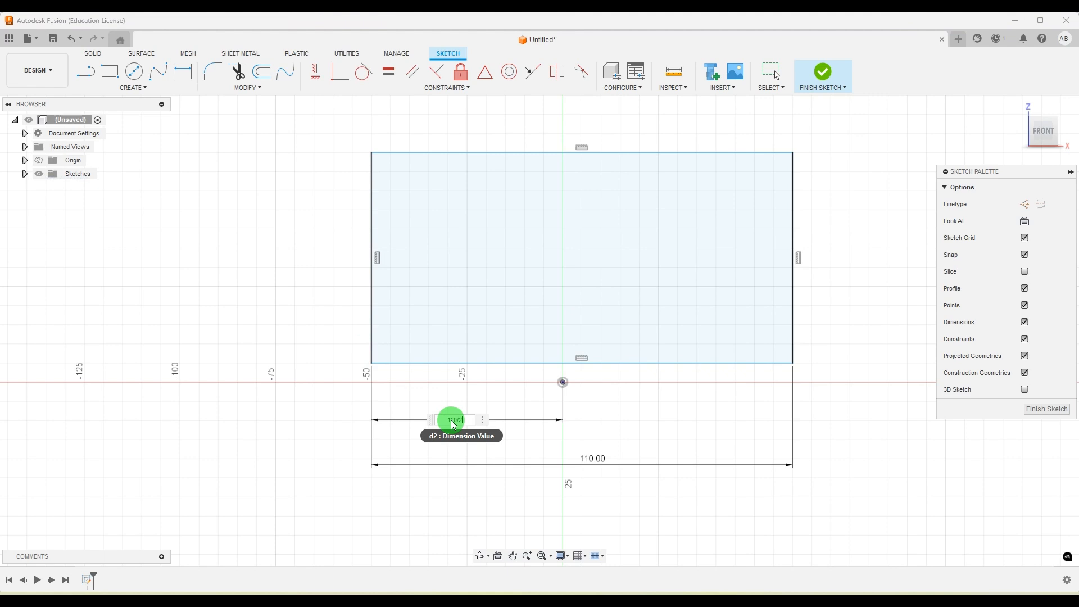
text(110/2)
key(Return)
- Dimension the rectangle's right edge to a height of 62 mm
click(776, 308)
click(844, 287)
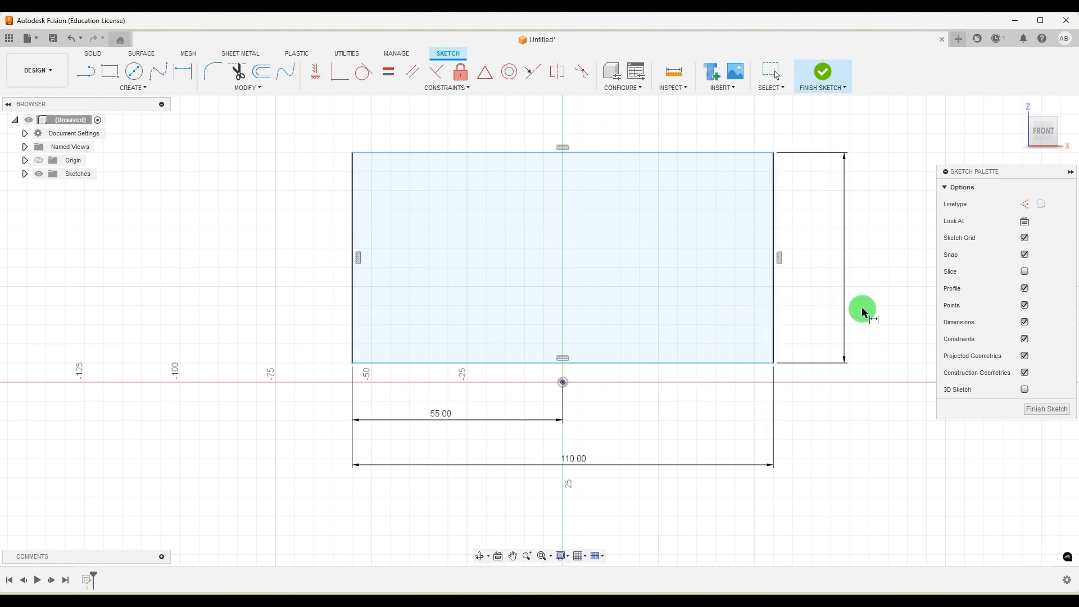
text(62)
key(Return)
key(Escape)
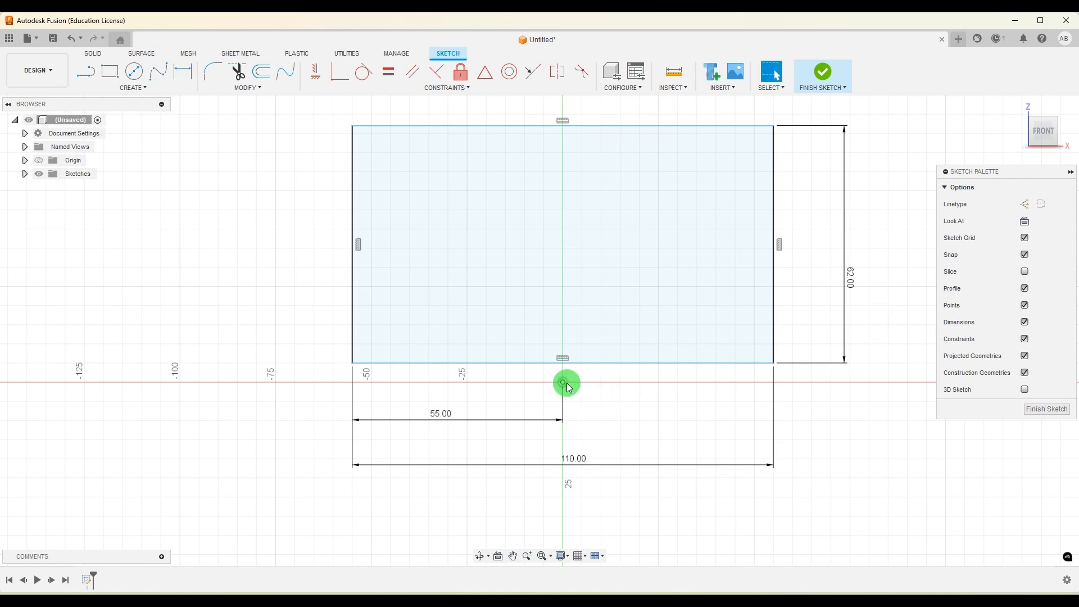
- Constrain the rectangle's bottom edge to be coincident with the sketch origin
ctrl+click(585, 364)
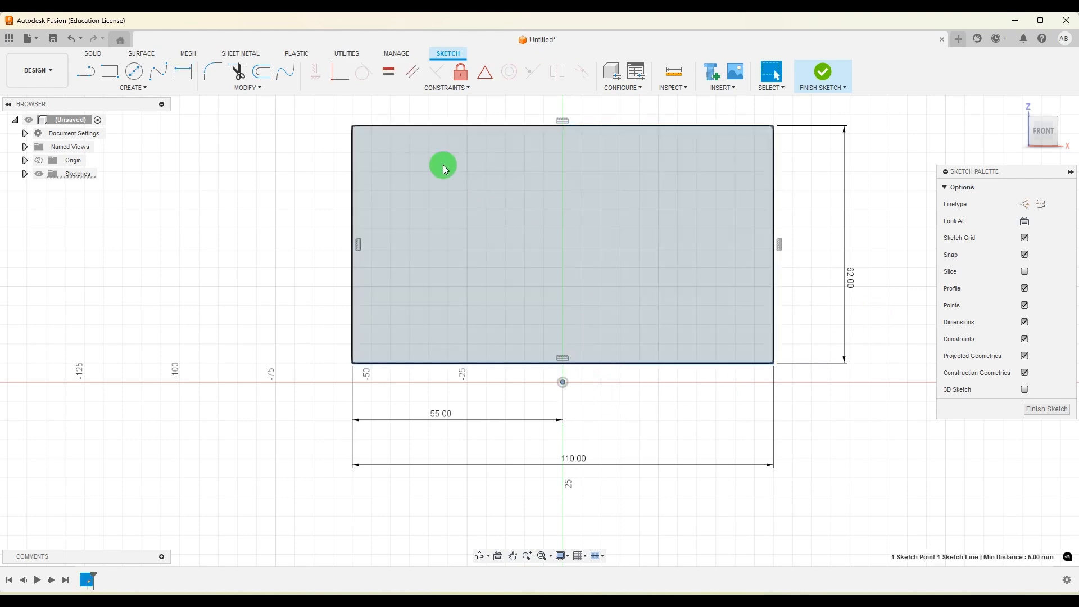
click(337, 70)
scroll(684, 323, down, 3)
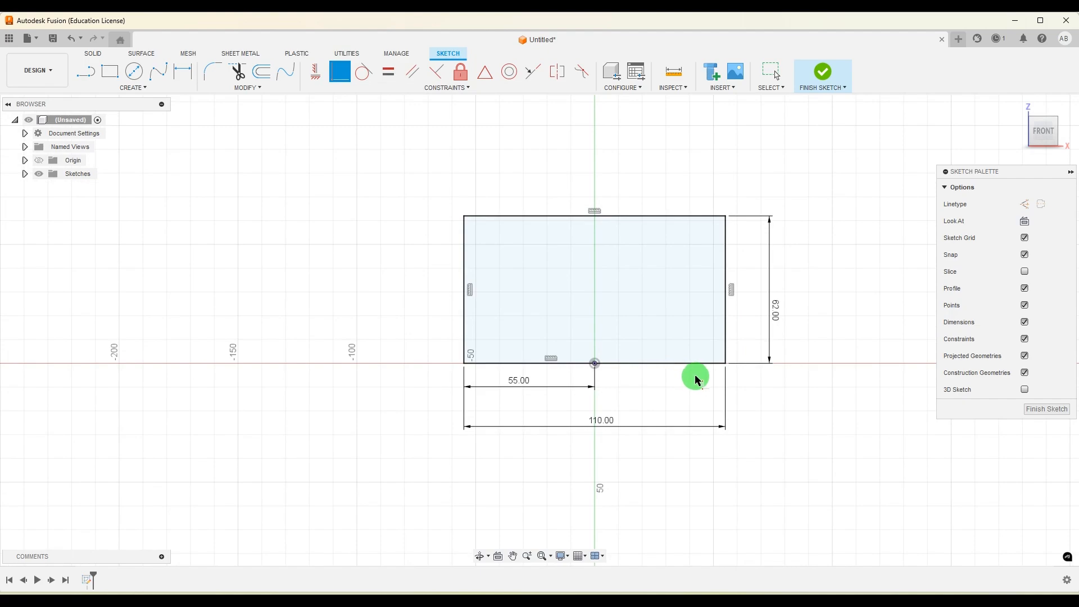
- Check the reference drawing 134.jpg and draw a horizontal line across the rectangle, about 15 mm above its bottom edge
key(alt+Tab)
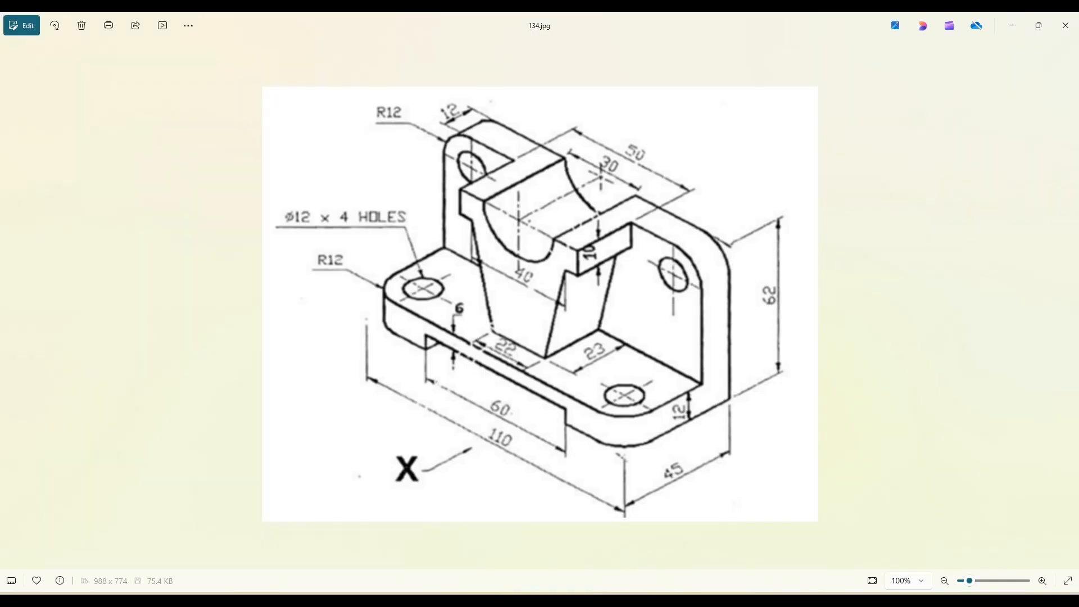
key(alt+Tab)
click(86, 71)
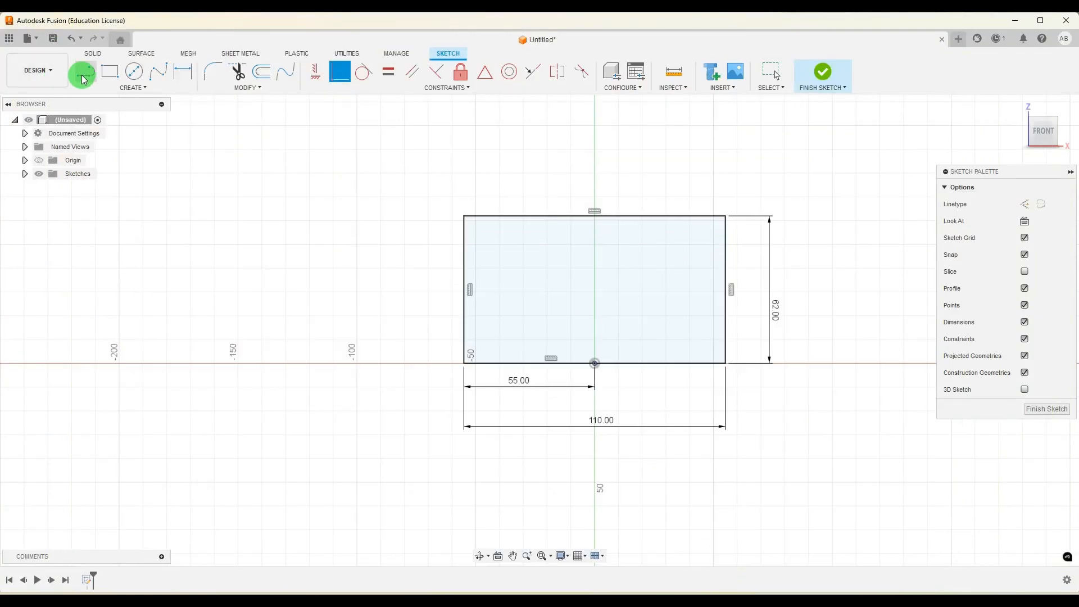
click(454, 338)
click(454, 316)
click(774, 315)
- Dimension the horizontal line to sit 12 mm above the rectangle's bottom edge
click(183, 71)
scroll(733, 348, up, 2)
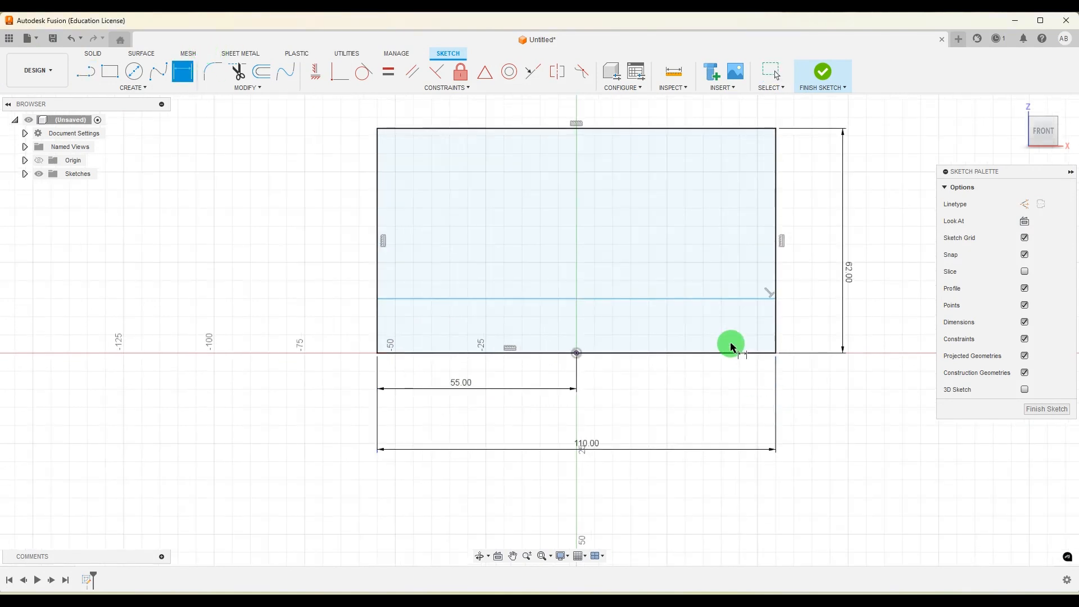
click(735, 353)
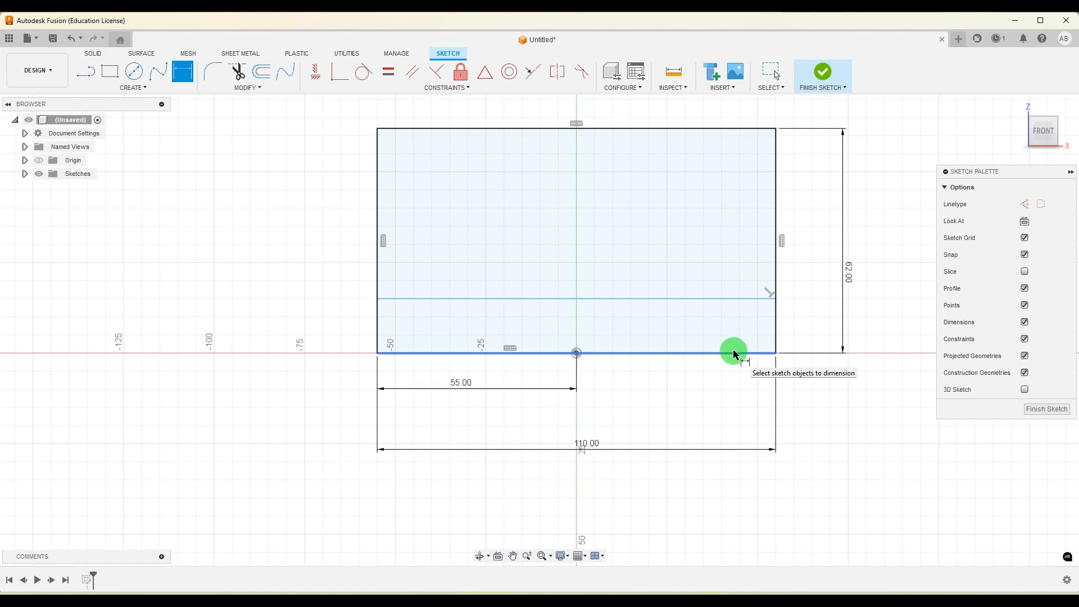
click(739, 298)
key(Return)
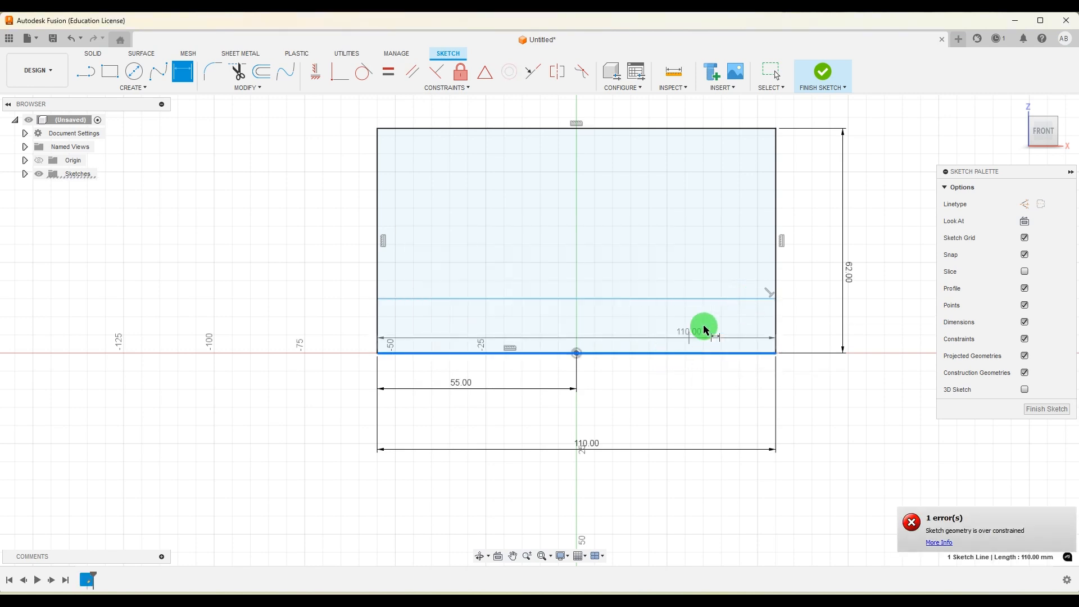
click(810, 327)
text(12)
key(Return)
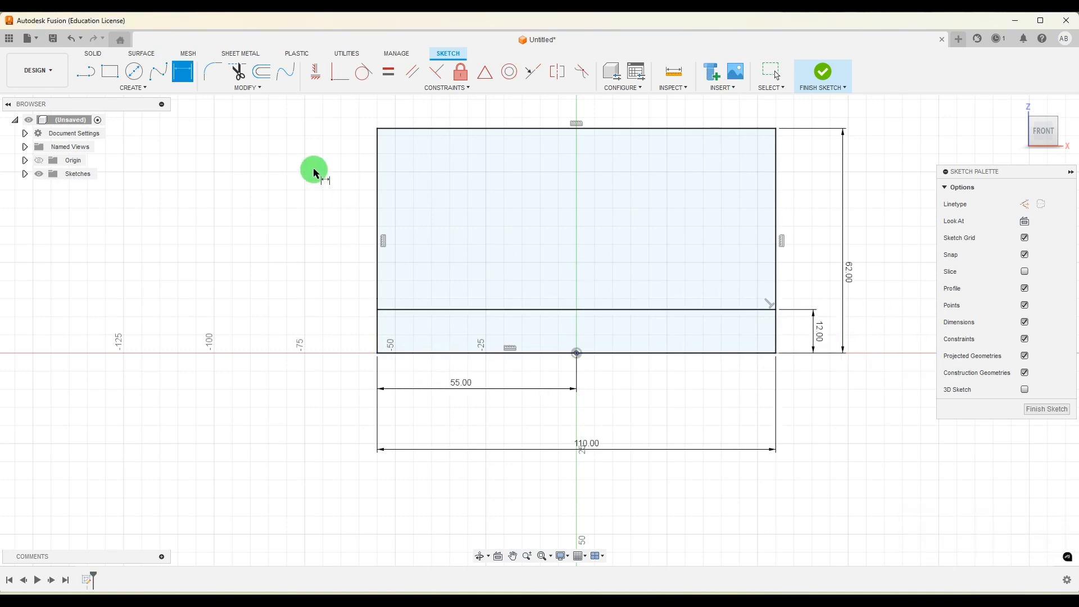
- Draw a three-sided recess outline about 70 mm wide and 6 mm high, rising from the rectangle's bottom edge
click(97, 81)
scroll(322, 284, up, 3)
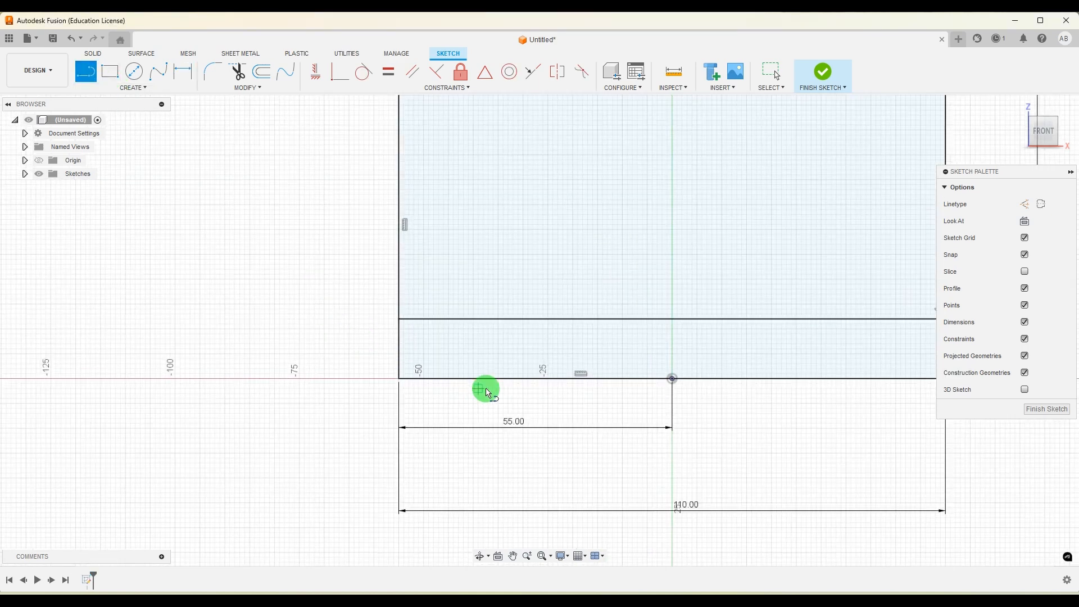
scroll(514, 378, down, 1)
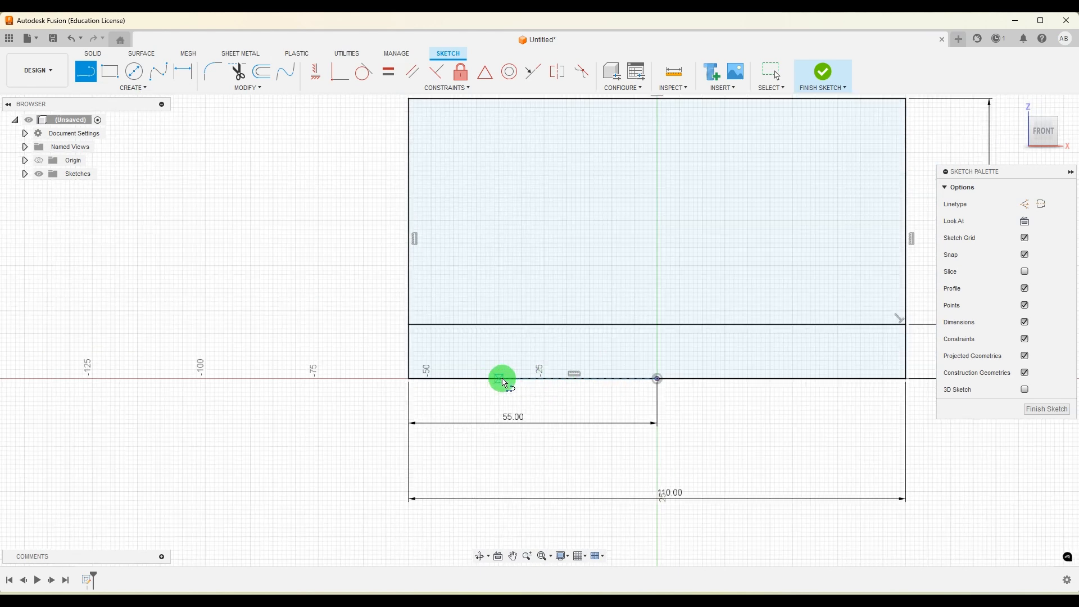
click(502, 379)
click(501, 354)
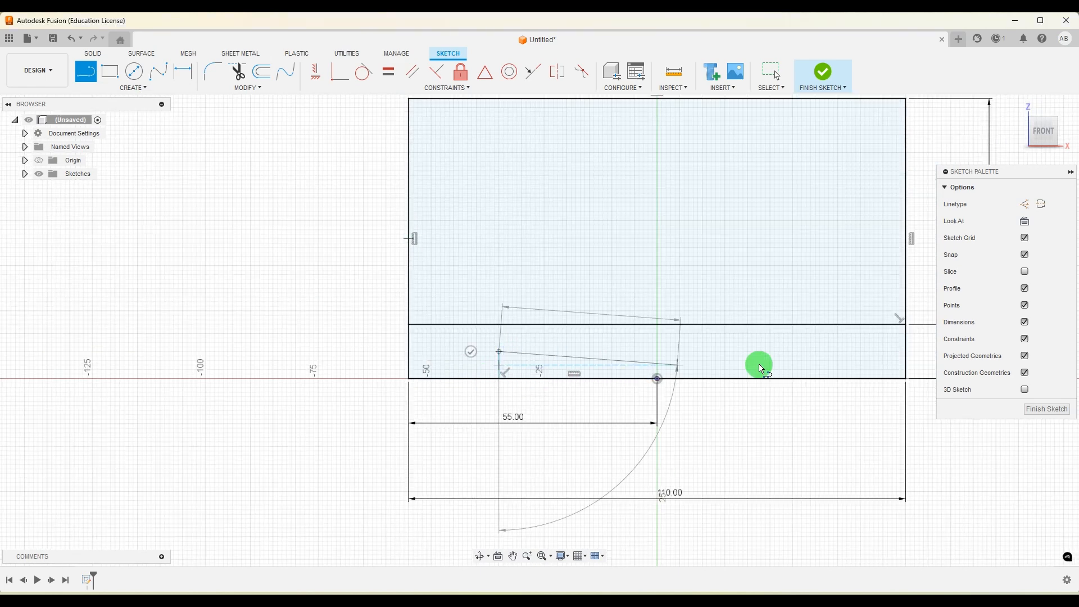
click(817, 354)
click(816, 379)
scroll(590, 387, down, 2)
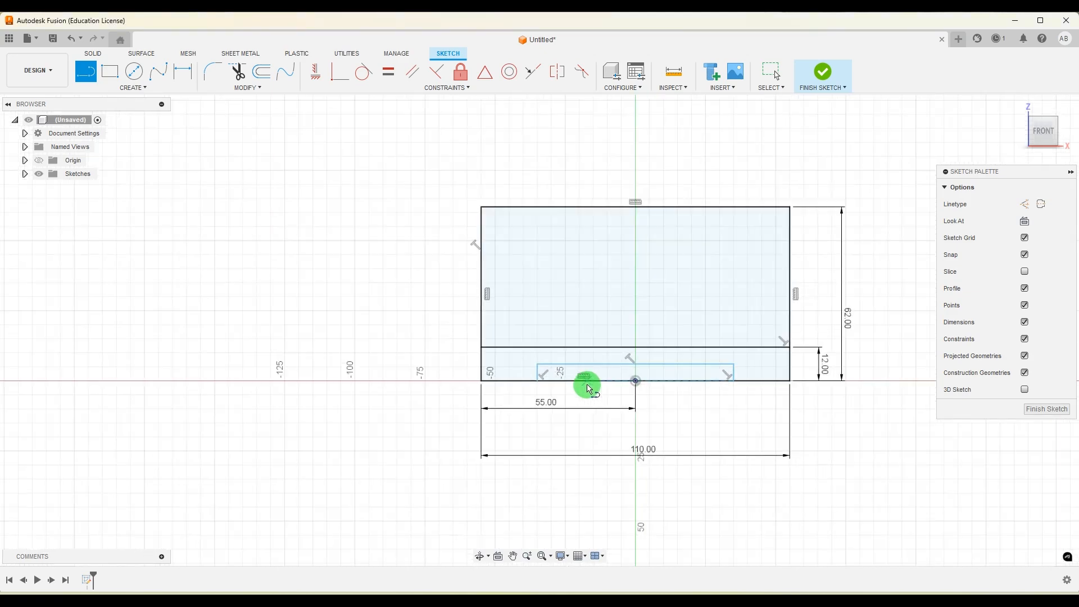
key(Escape)
- Check the recess width in the reference drawing and dimension the recess between its two sides to 60 mm
scroll(799, 444, up, 2)
click(756, 594)
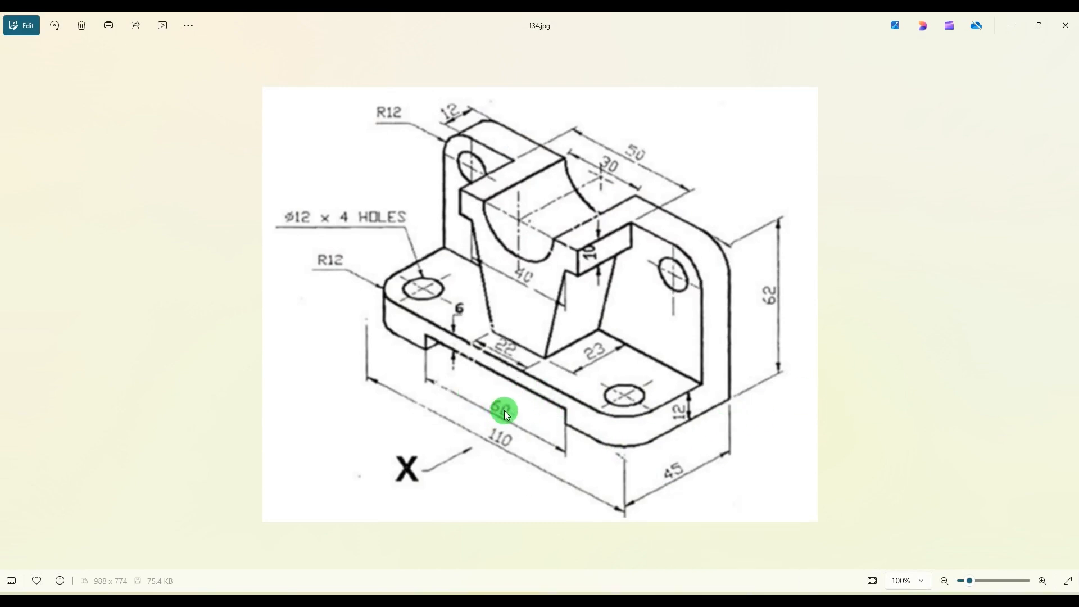
key(alt+Tab)
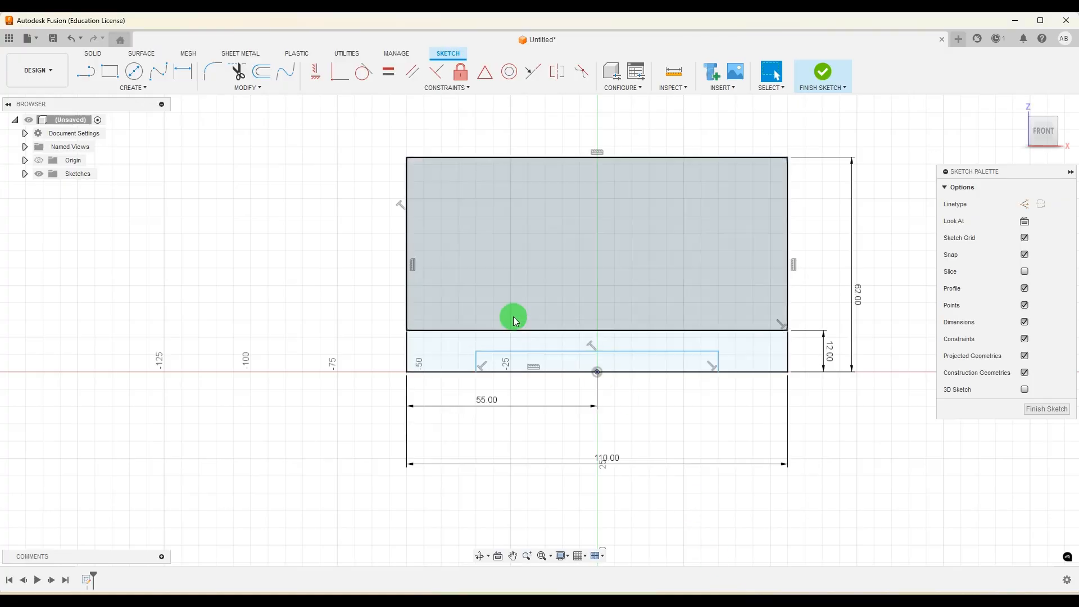
click(180, 80)
scroll(579, 404, up, 3)
click(438, 349)
click(794, 338)
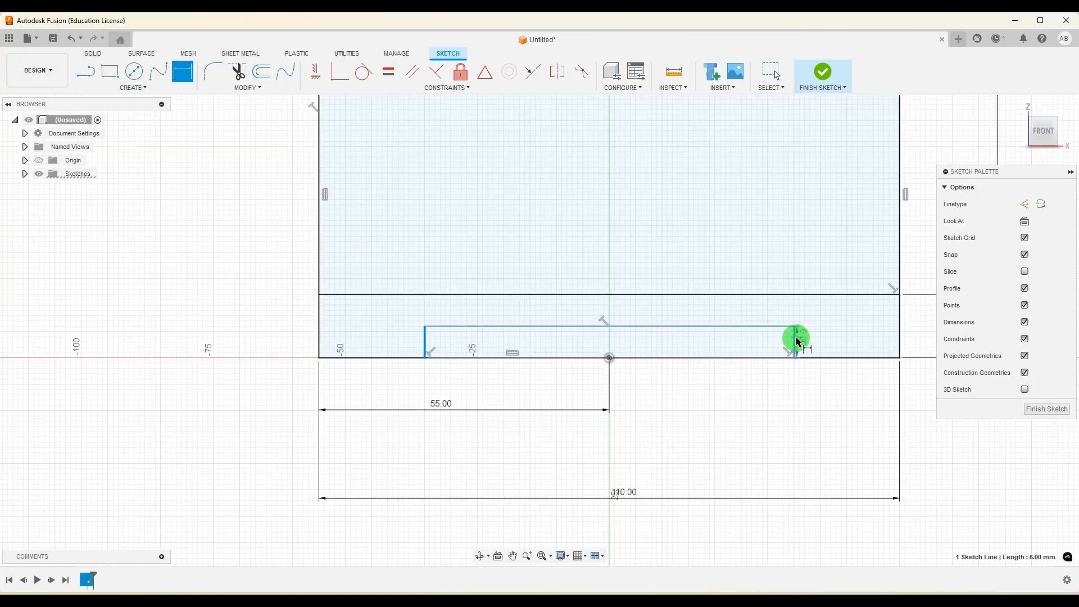
scroll(648, 403, up, 2)
click(638, 399)
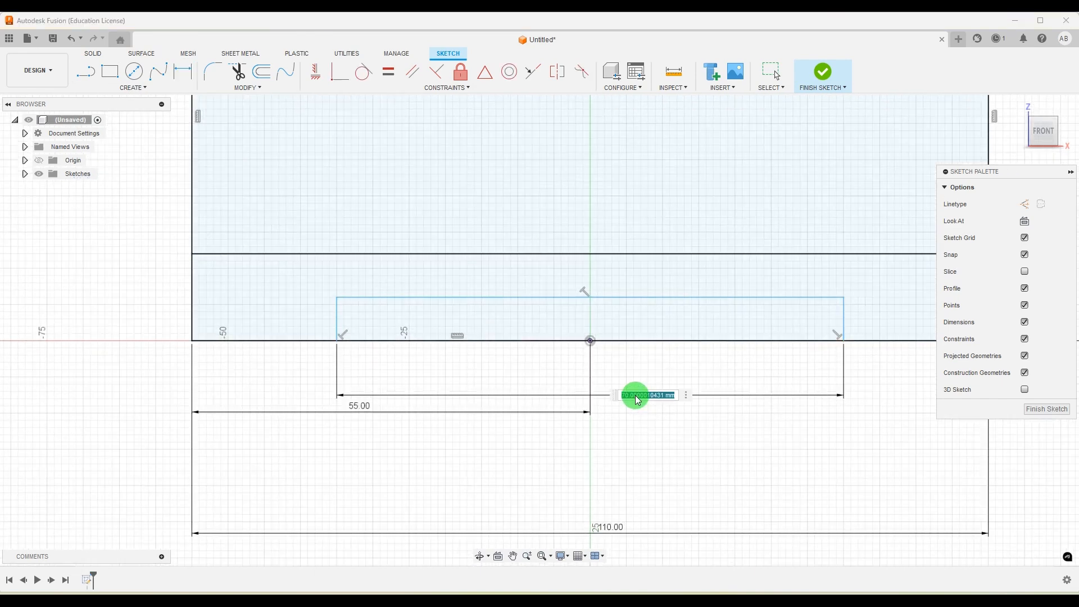
key(Return)
- Dimension the distance from the recess's left side to the origin as 30 mm
click(591, 342)
click(344, 331)
click(409, 374)
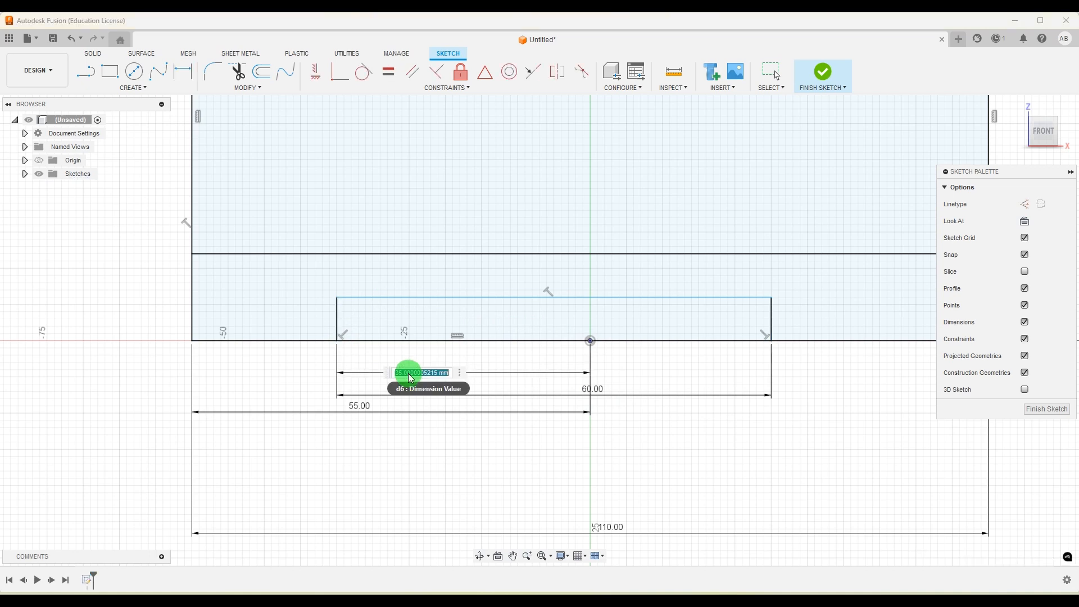
text(30)
key(Return)
scroll(512, 344, down, 2)
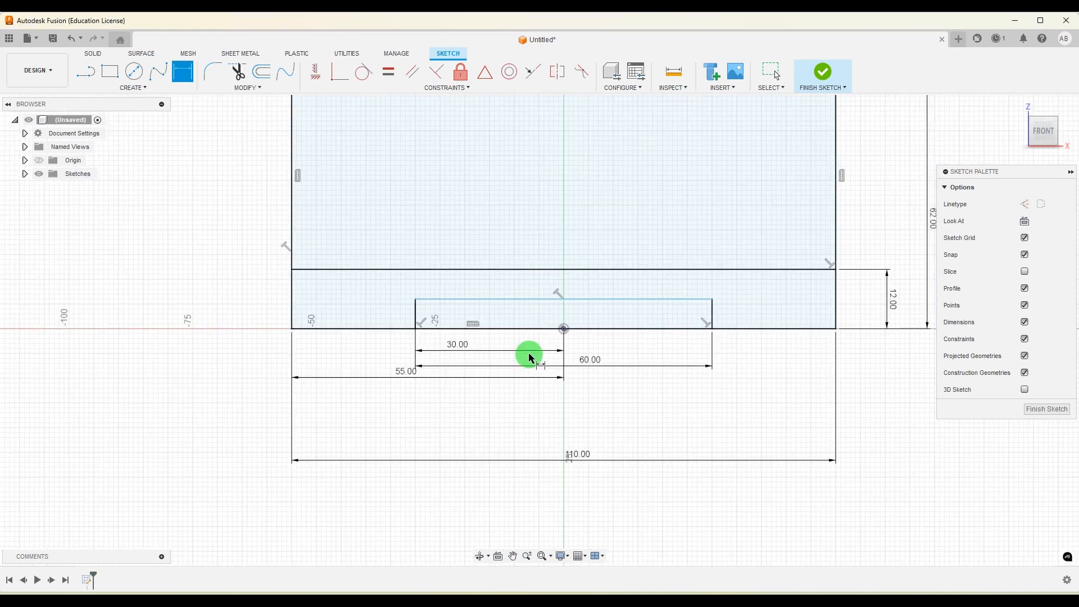
- Check the reference drawing and dimension the gap between the recess's top edge and the horizontal line above it to 6 mm
click(761, 602)
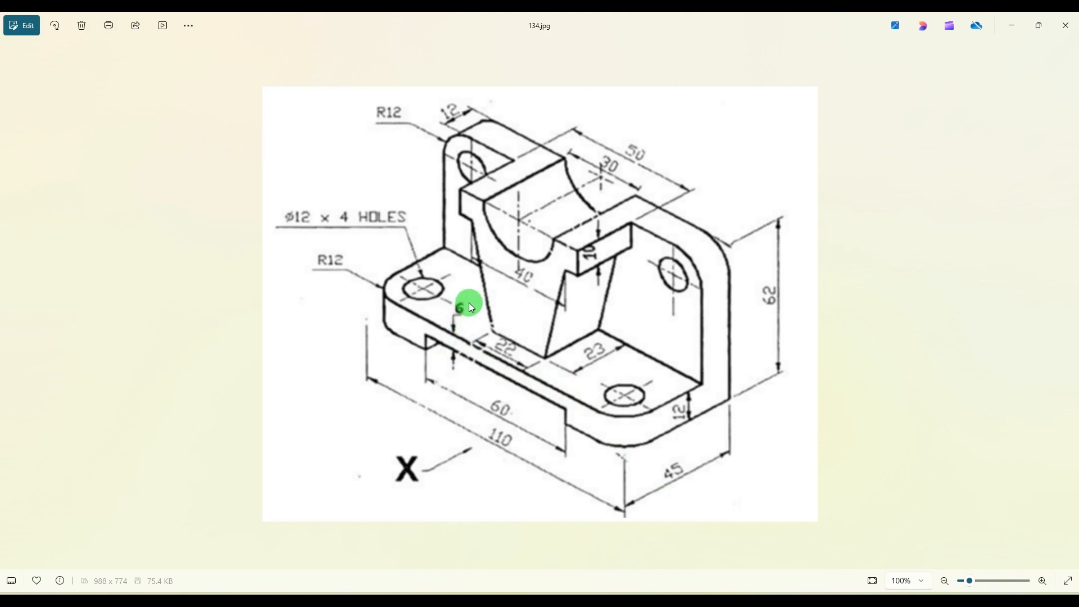
click(724, 597)
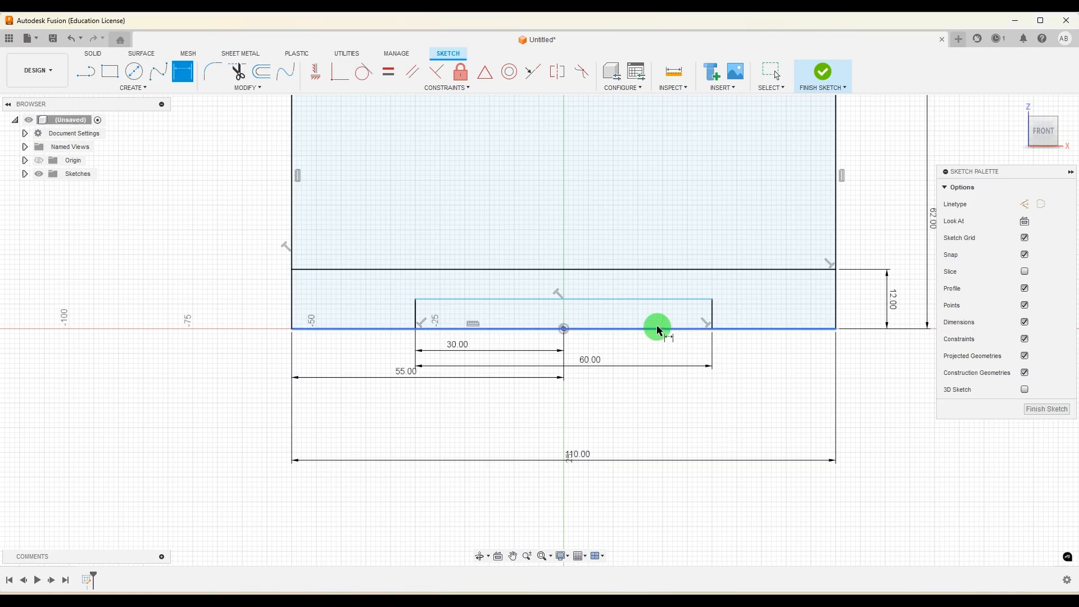
click(664, 270)
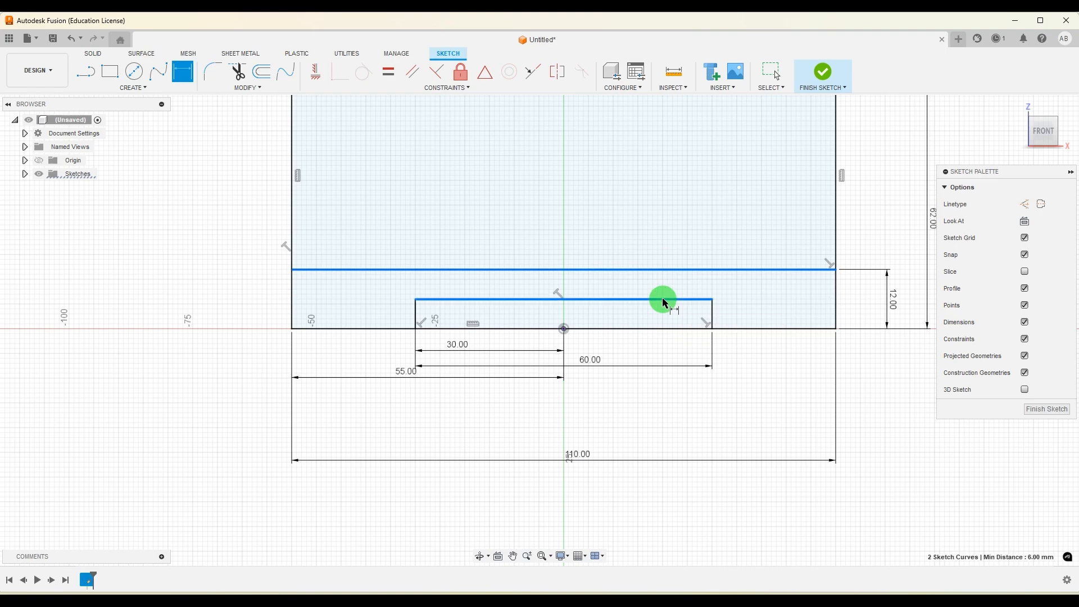
scroll(857, 297, up, 1)
click(871, 289)
text(6)
key(Return)
scroll(796, 347, down, 3)
scroll(758, 368, down, 1)
scroll(734, 239, up, 1)
- Check the corner radius in the reference drawing and fillet both upper corners of the profile with a 12 mm radius
click(765, 591)
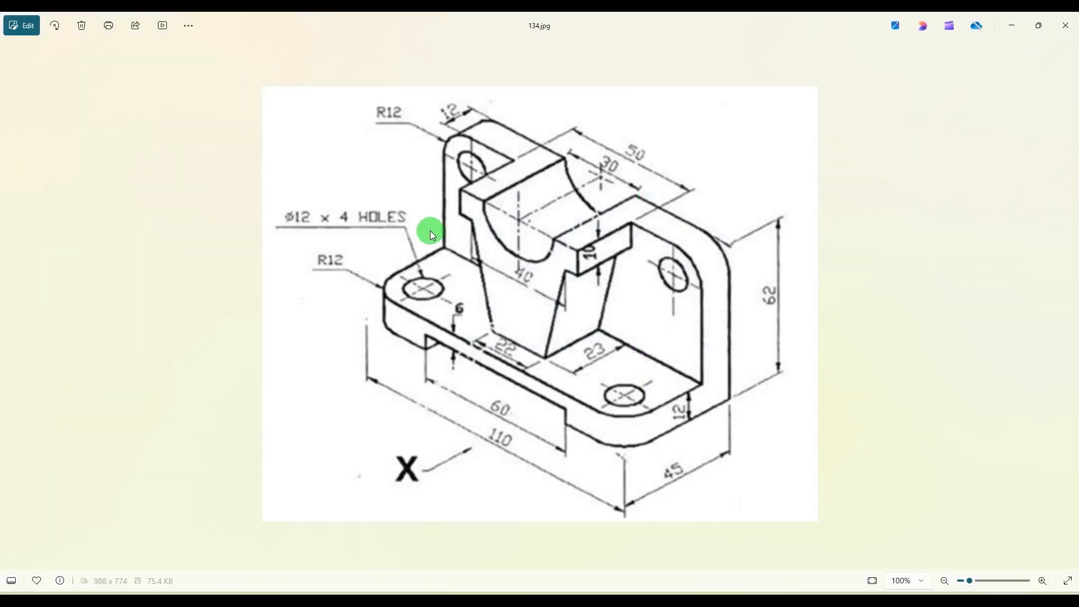
click(721, 593)
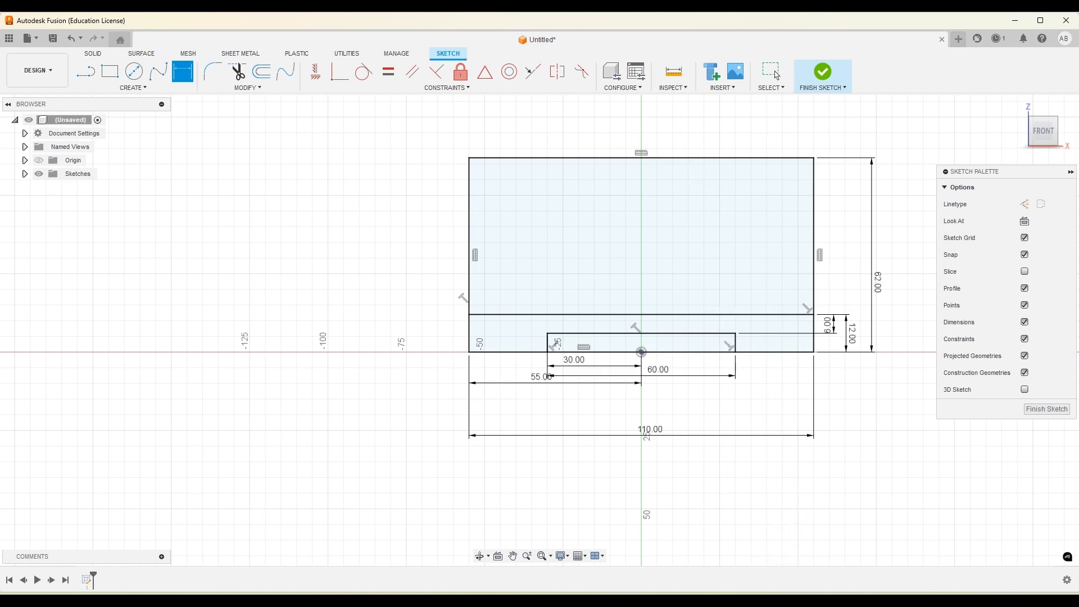
key(alt+Tab)
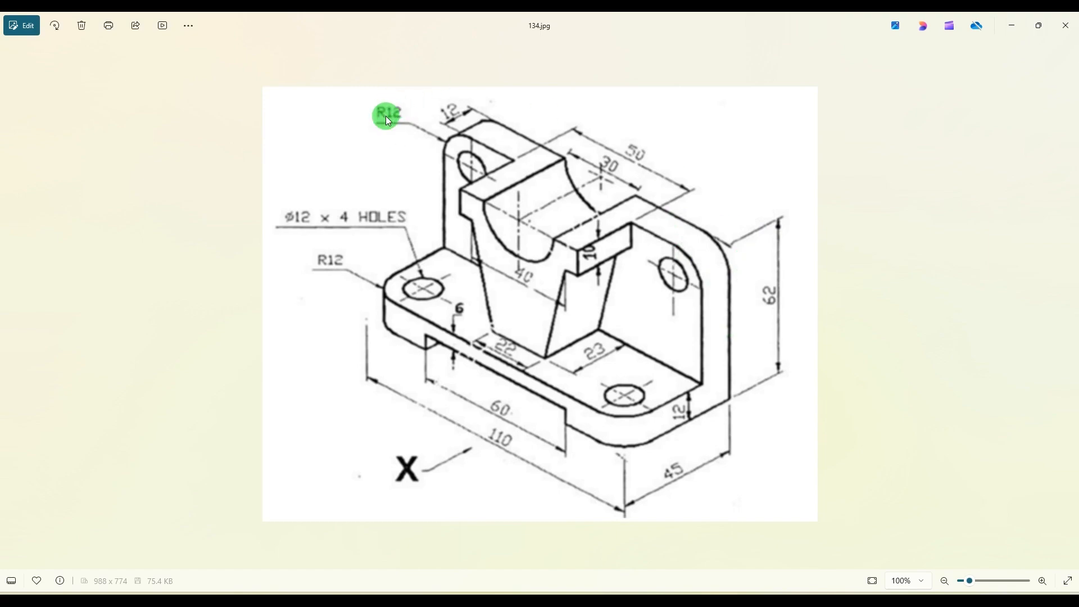
click(729, 598)
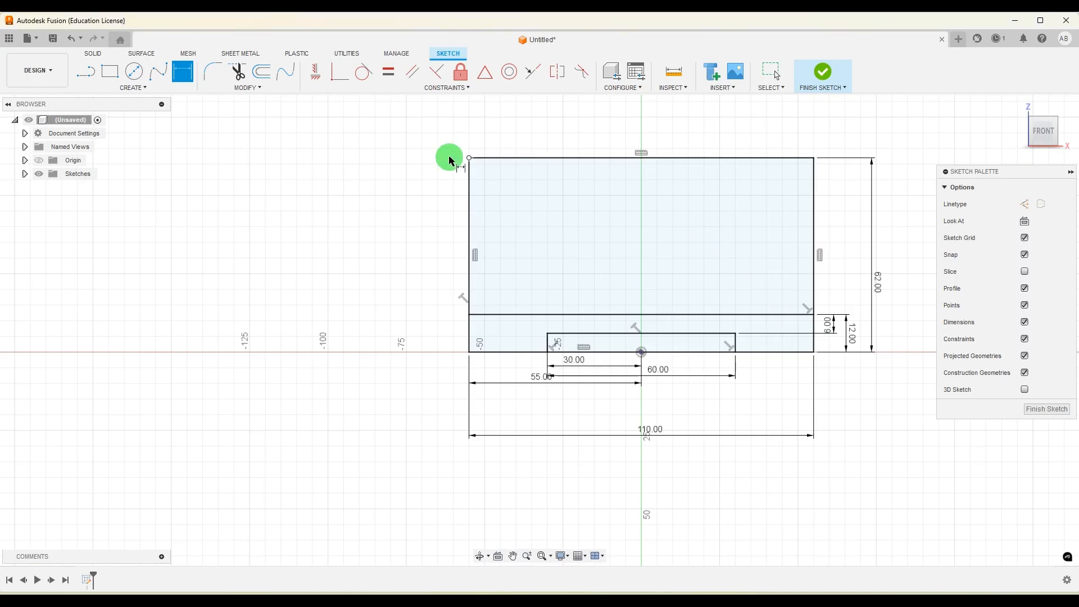
click(210, 76)
scroll(573, 175, up, 1)
click(458, 183)
click(490, 161)
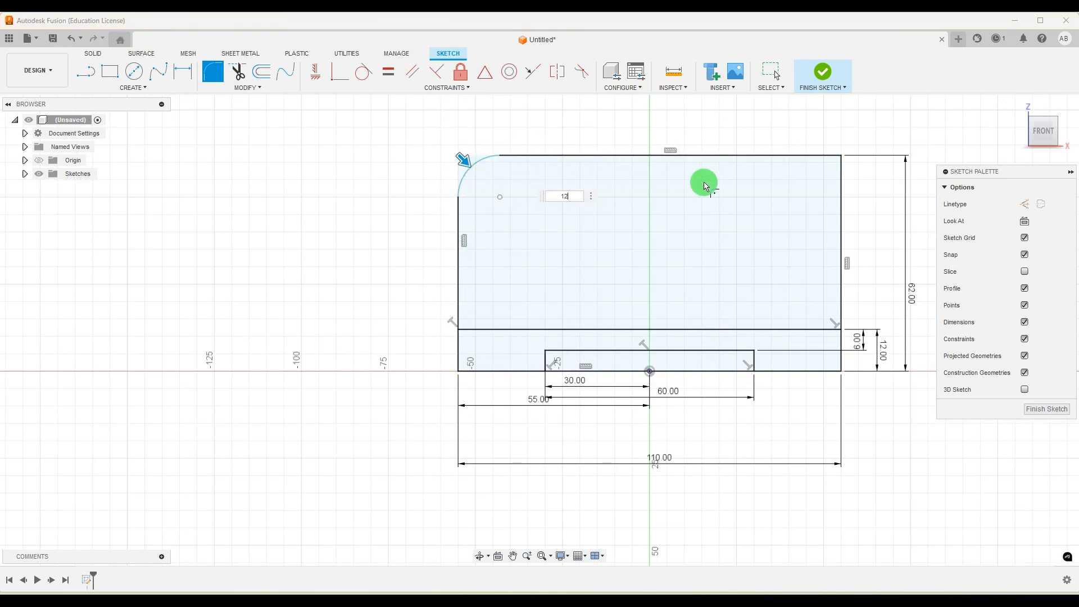
key(Return)
click(810, 156)
click(839, 186)
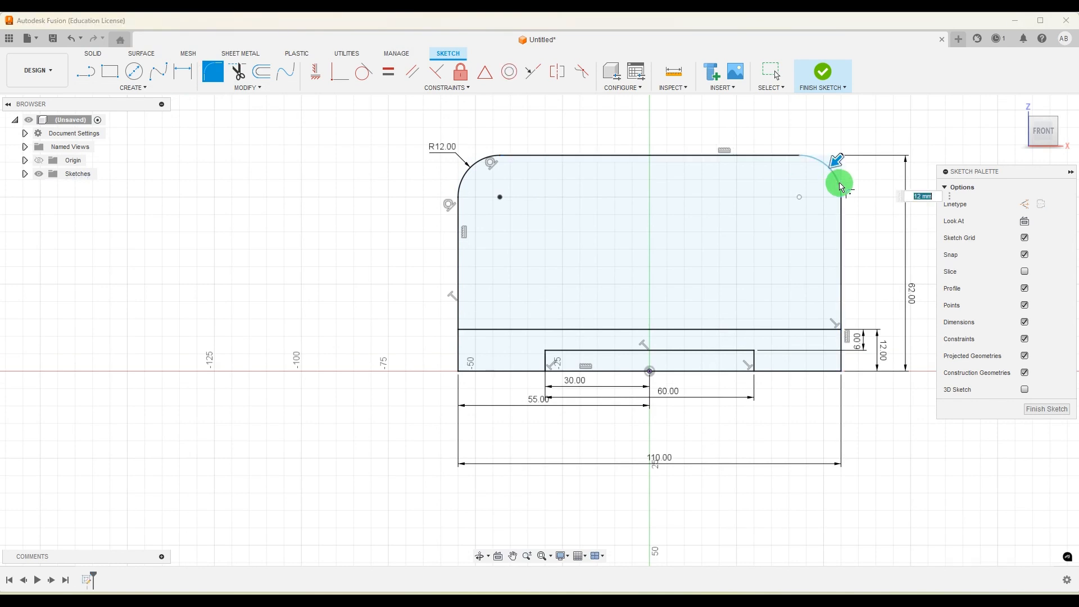
key(Return)
key(Escape)
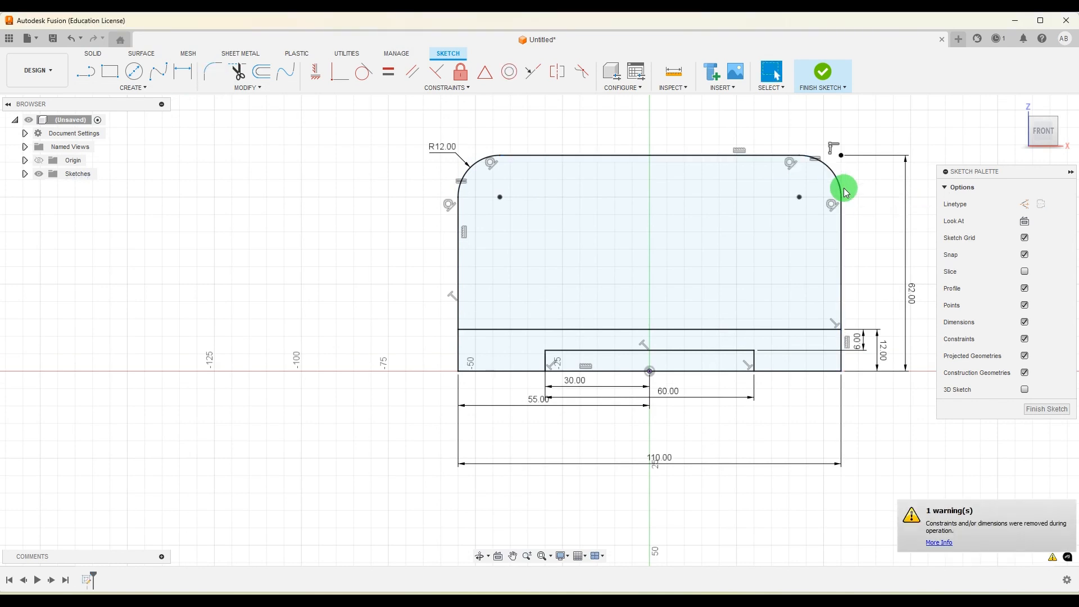
- Check the hole size in the reference drawing and draw a 12 mm diameter circle at the centre of each corner fillet
scroll(453, 248, down, 1)
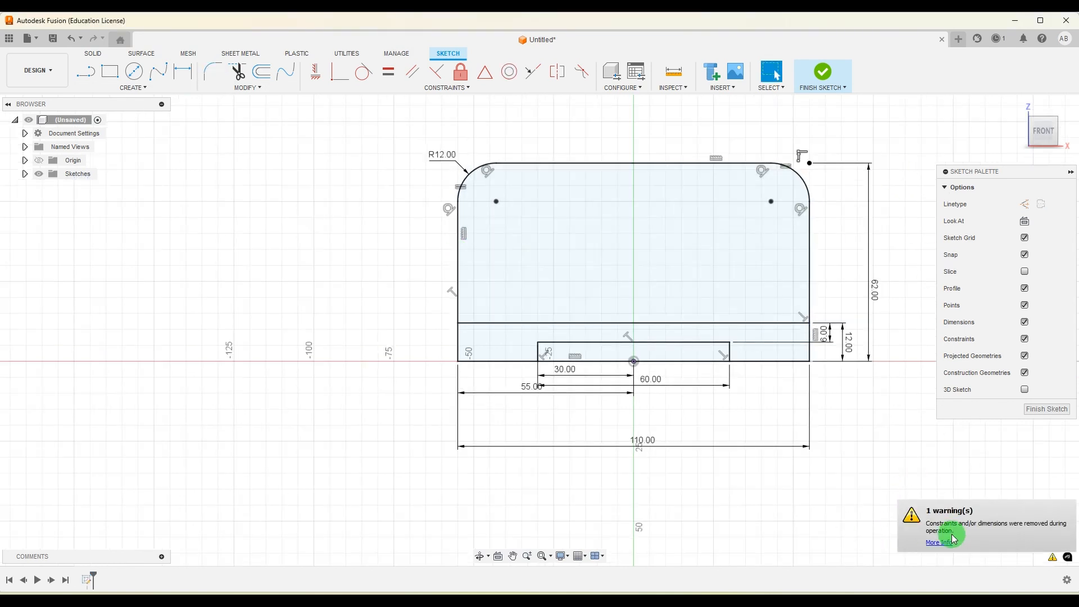
key(alt+Tab)
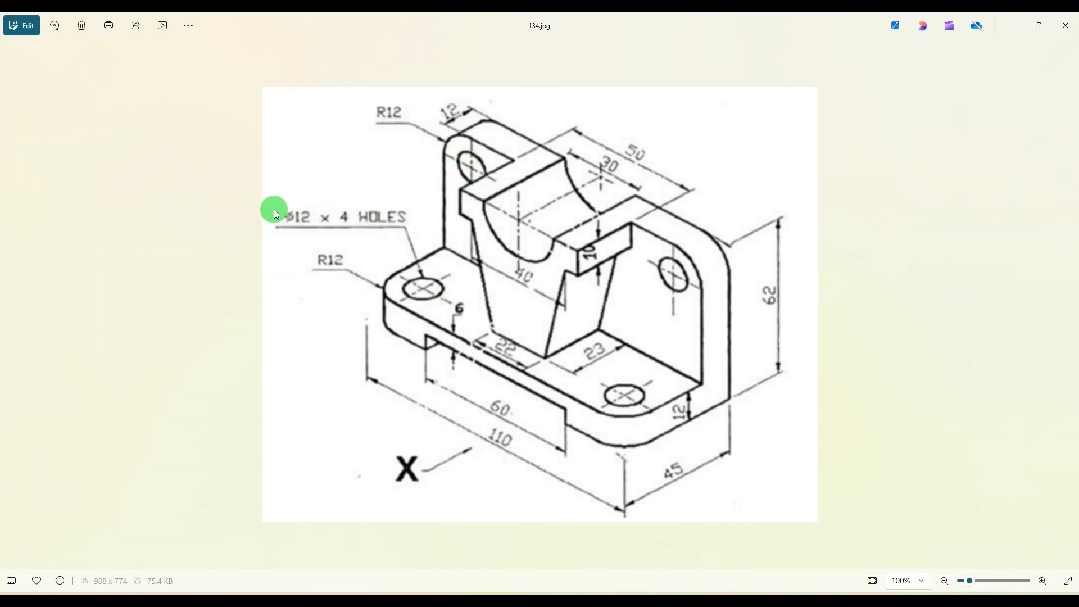
key(alt+Tab)
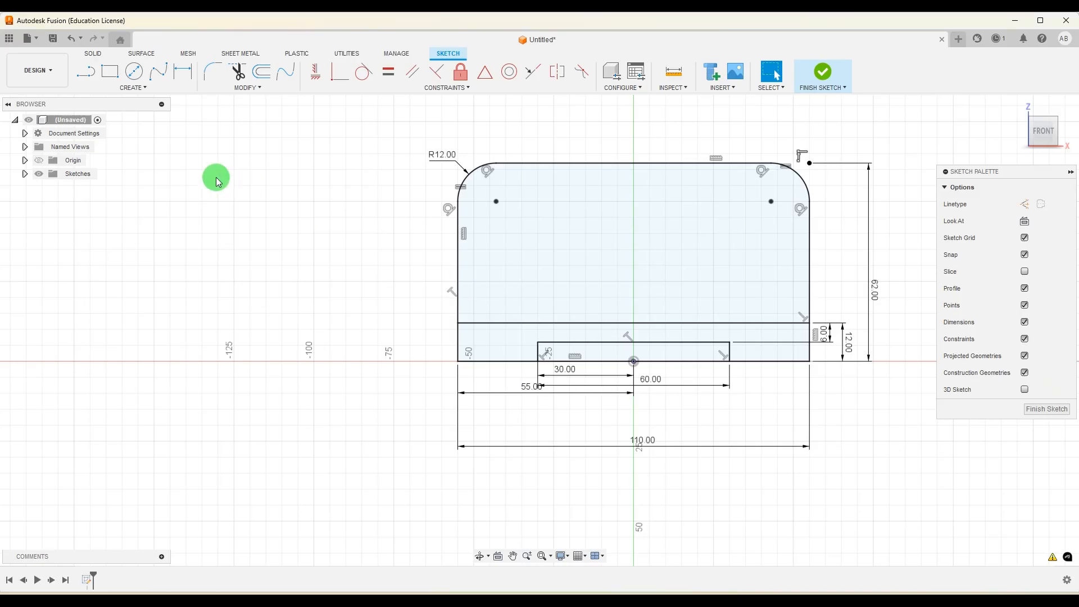
click(133, 71)
drag(498, 204, 513, 239)
text(12)
key(Return)
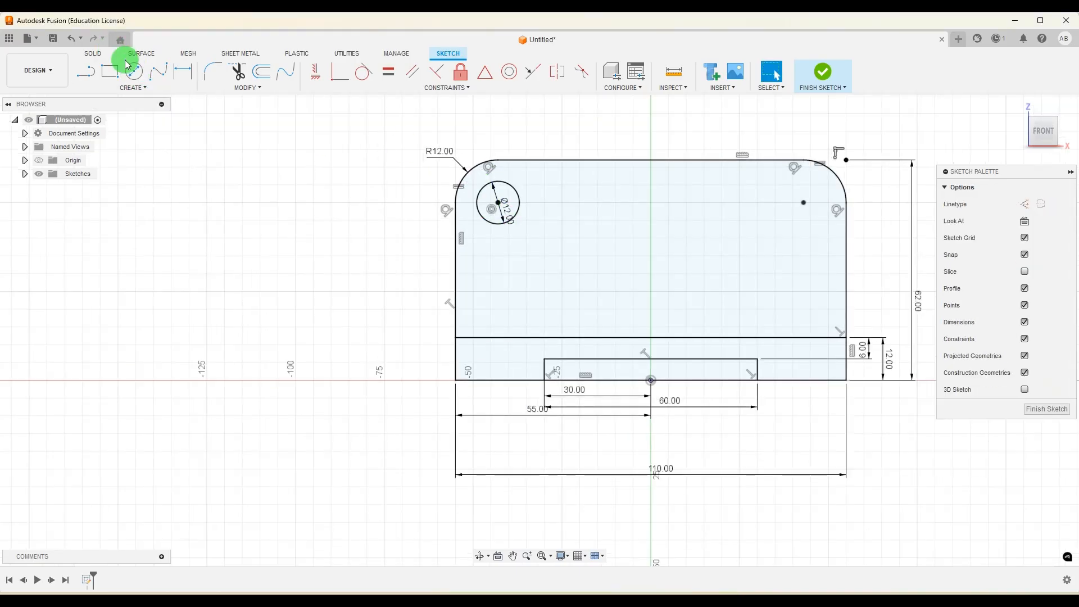
click(804, 202)
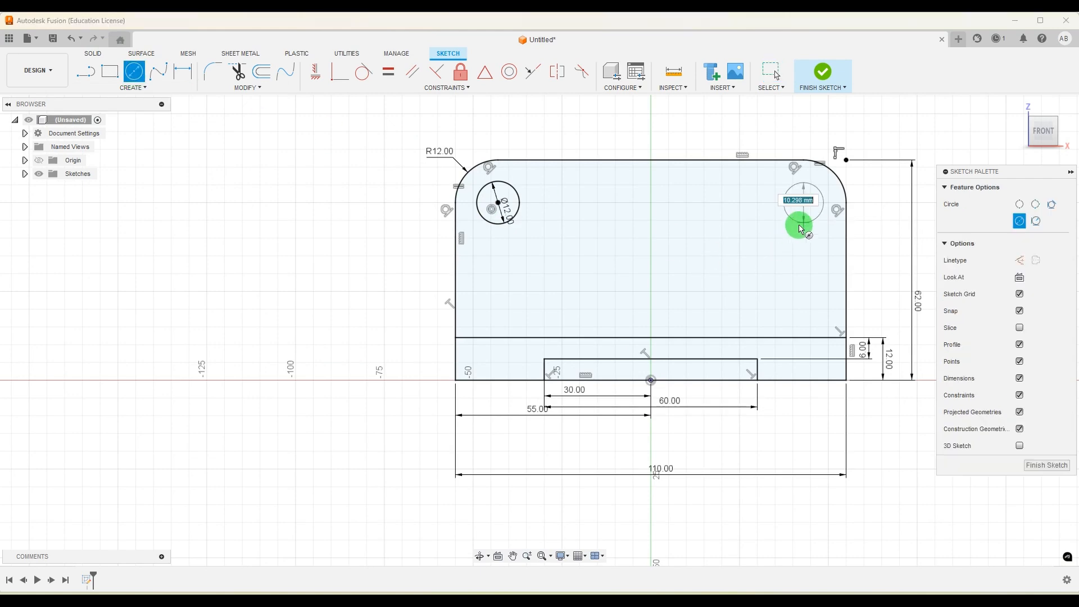
key(Return)
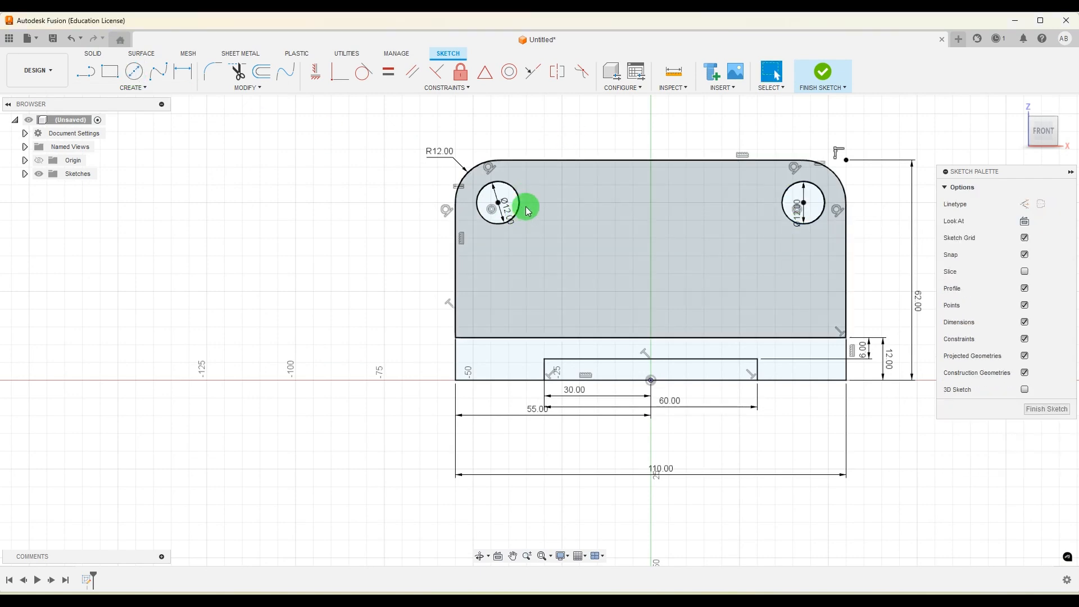
- Check the reference drawing, draw a 30 mm diameter circle centred on the top edge's midpoint, and trim away its upper half
scroll(476, 250, down, 2)
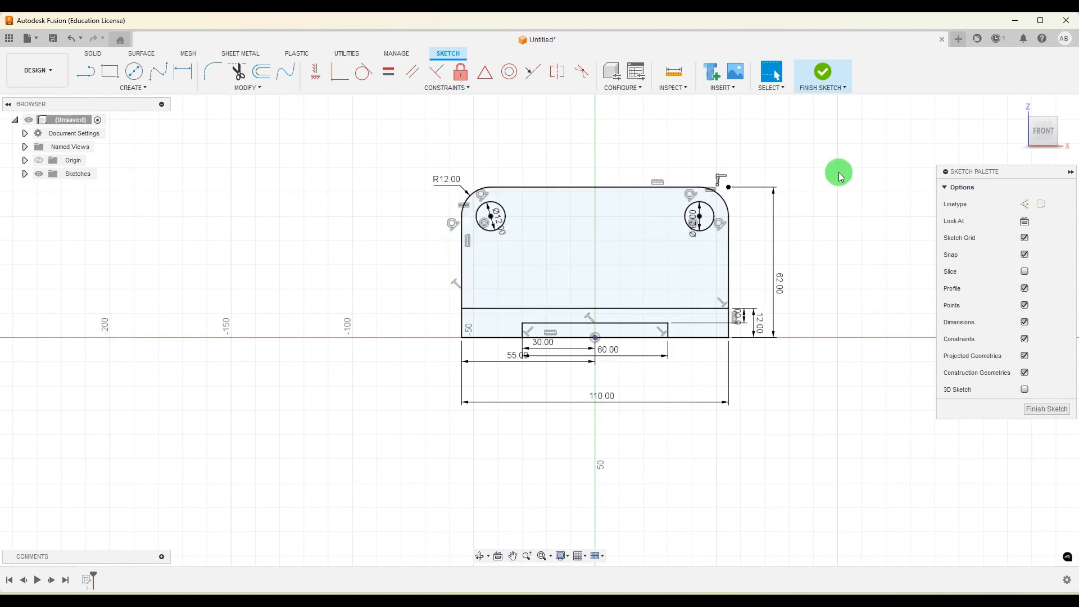
scroll(746, 249, up, 2)
scroll(746, 249, up, 1)
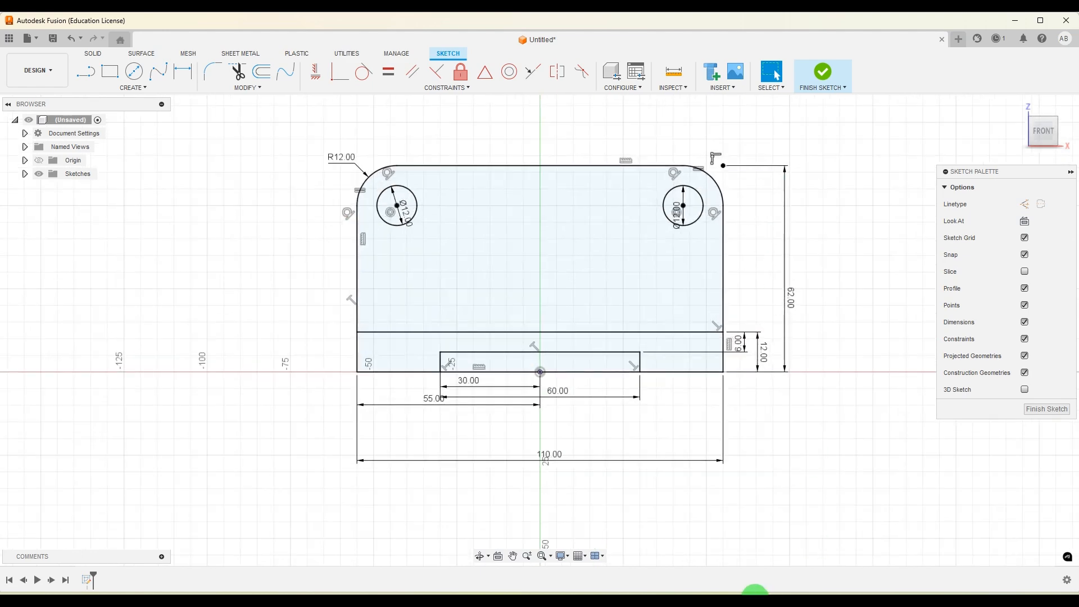
click(755, 592)
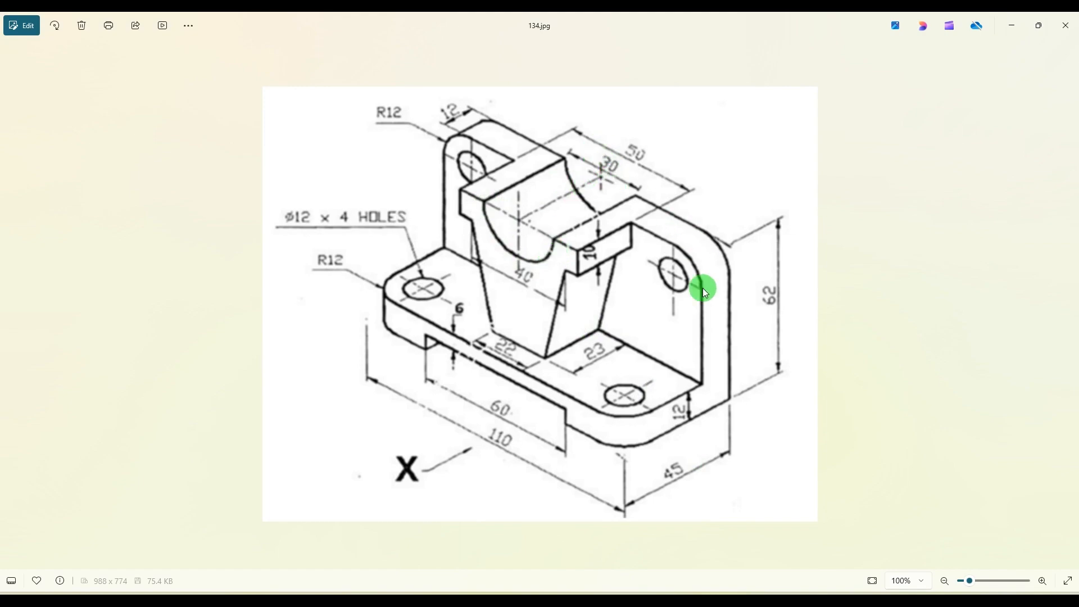
click(727, 591)
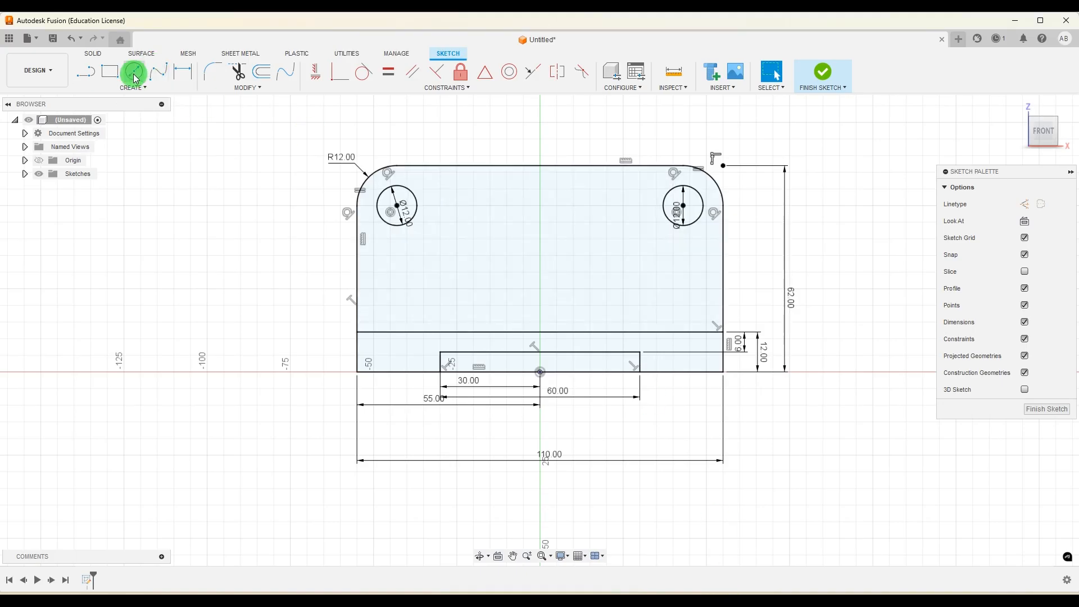
click(134, 72)
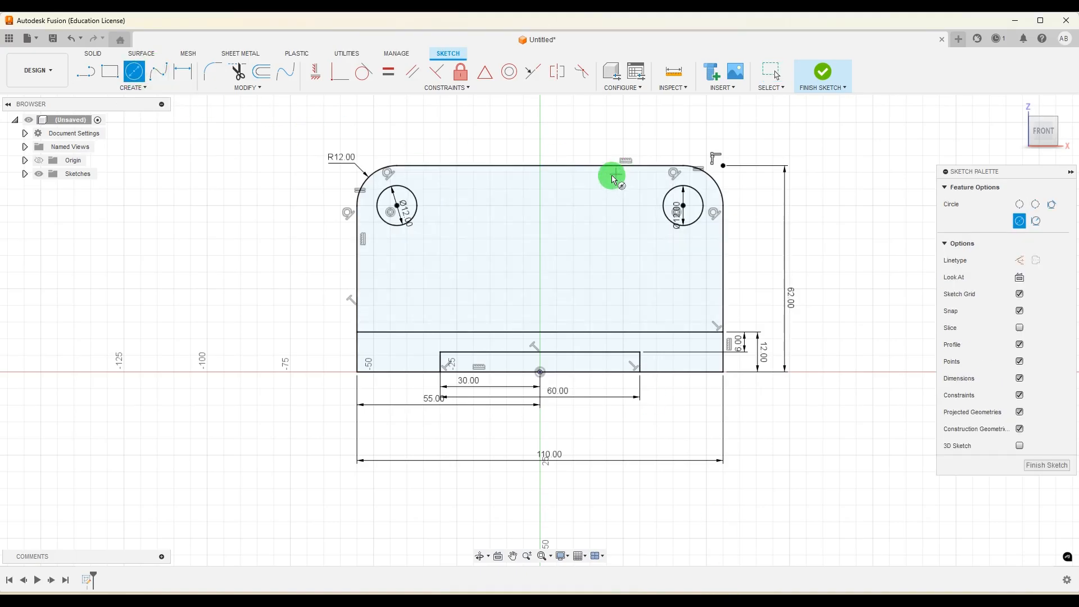
click(541, 166)
text(30)
key(Return)
key(Escape)
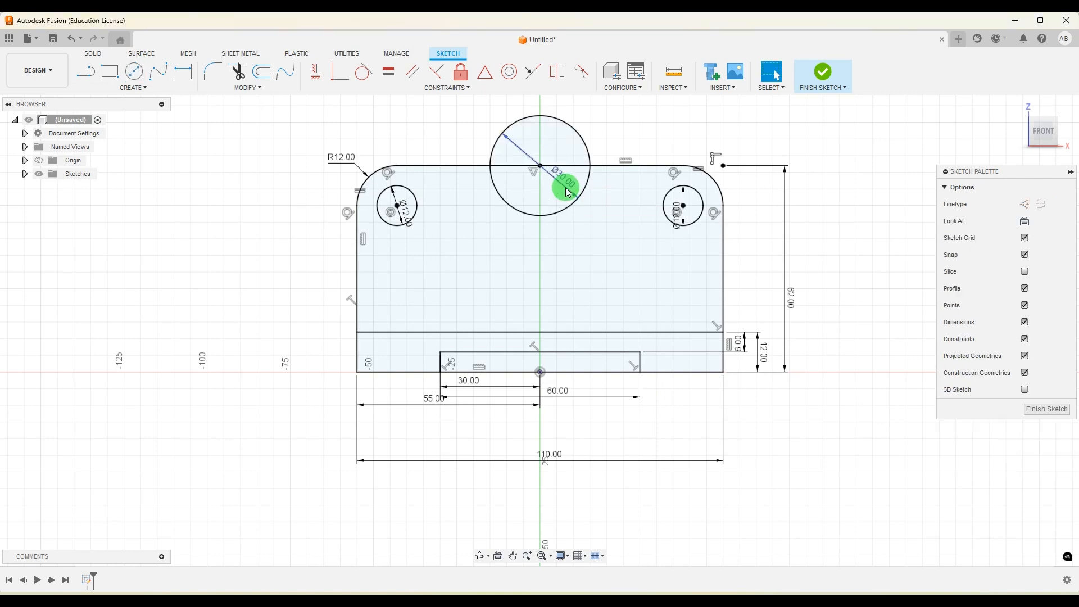
click(237, 80)
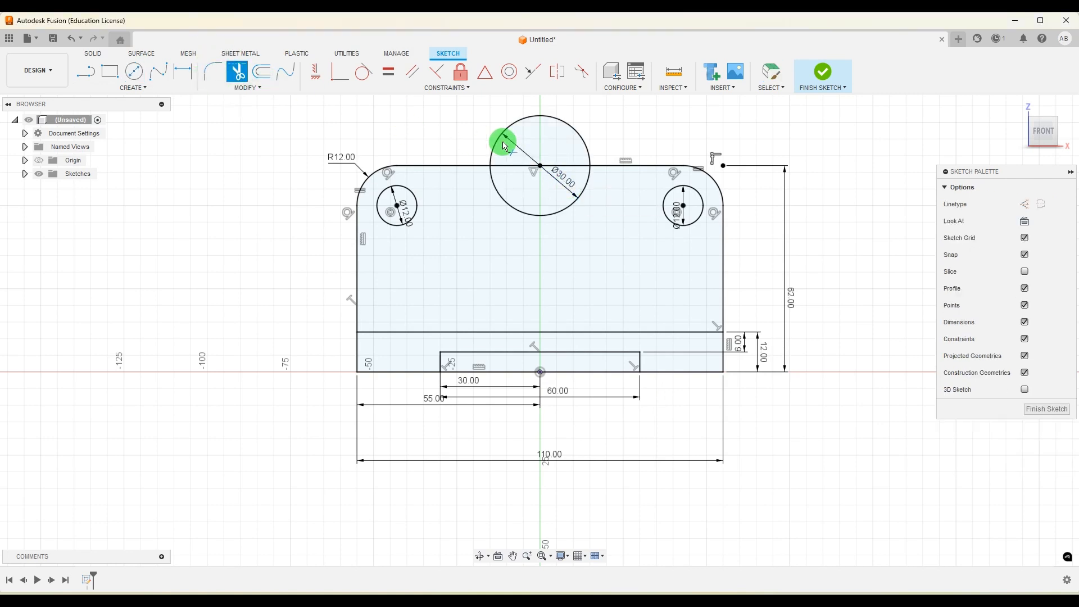
click(513, 122)
- Draw the support's left outline: a vertical line down from the top edge, a short horizontal step, and a slanted line to the base's upper line
click(81, 72)
scroll(476, 203, up, 1)
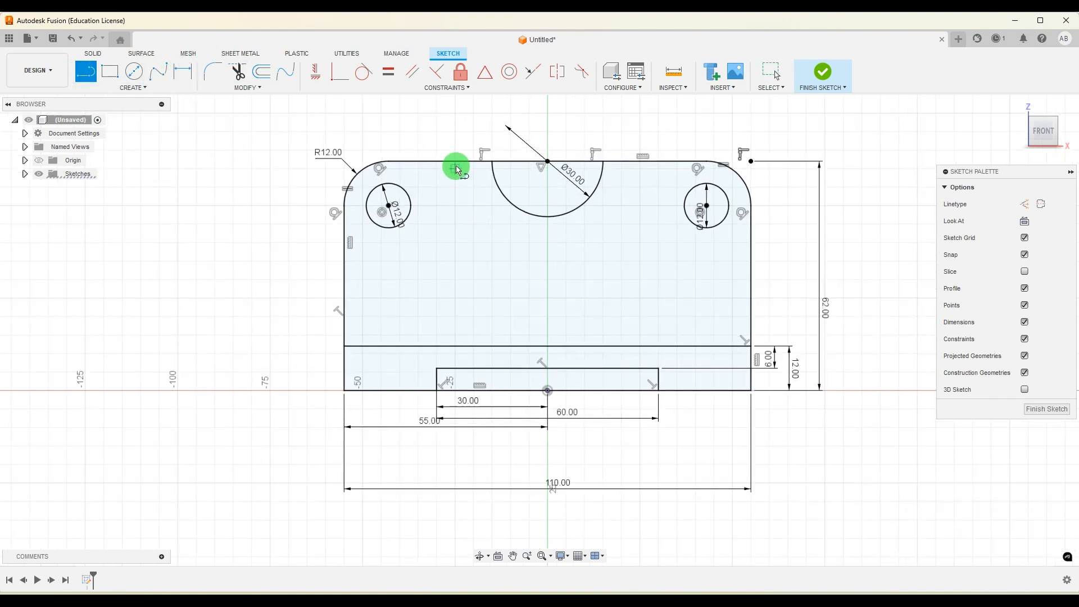
click(456, 205)
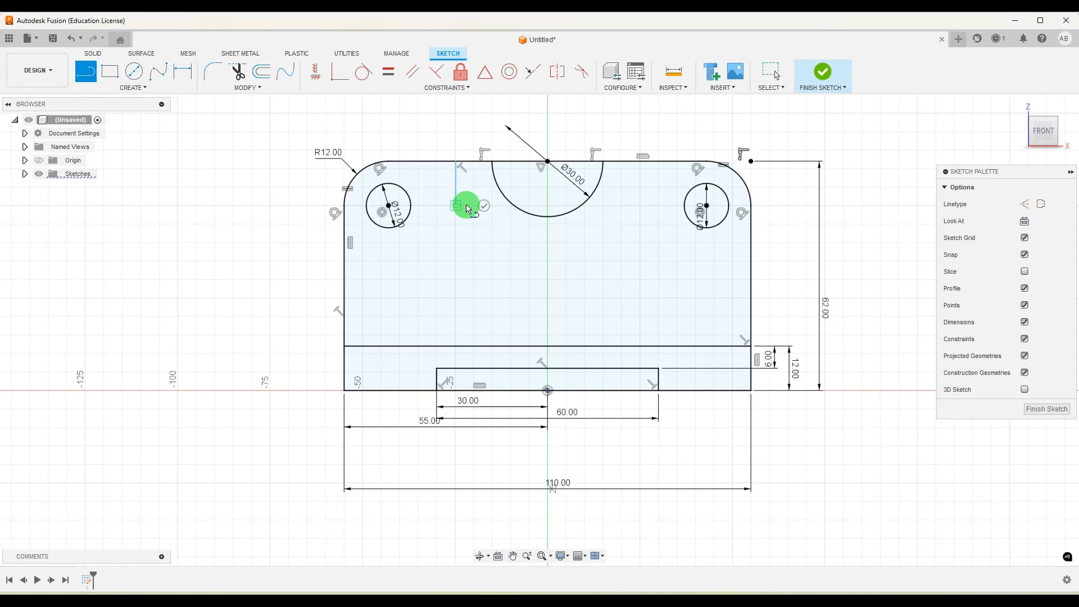
scroll(471, 209, up, 1)
scroll(472, 215, up, 1)
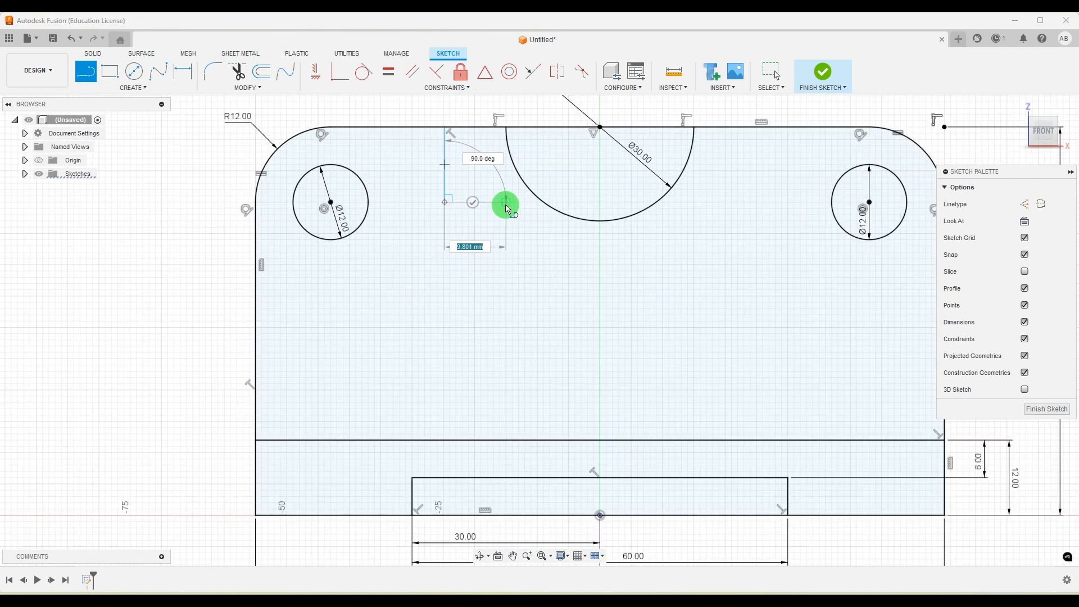
click(495, 202)
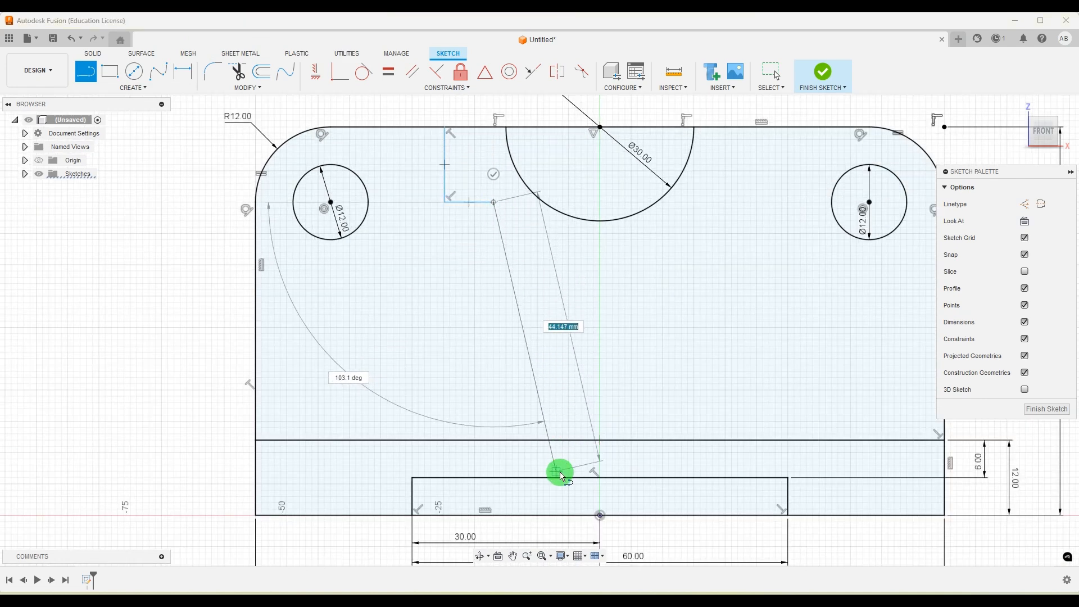
click(556, 446)
key(Escape)
scroll(513, 275, down, 2)
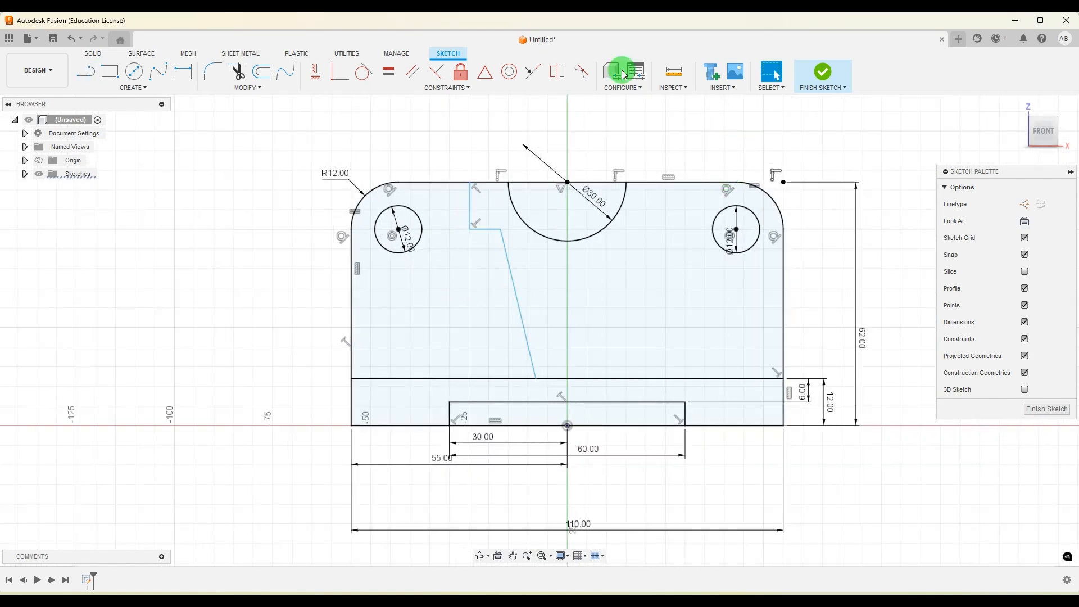
- Check the reference drawing and dimension the distance from the semicircle's centre to the support's vertical line as 25 mm
scroll(283, 198, up, 1)
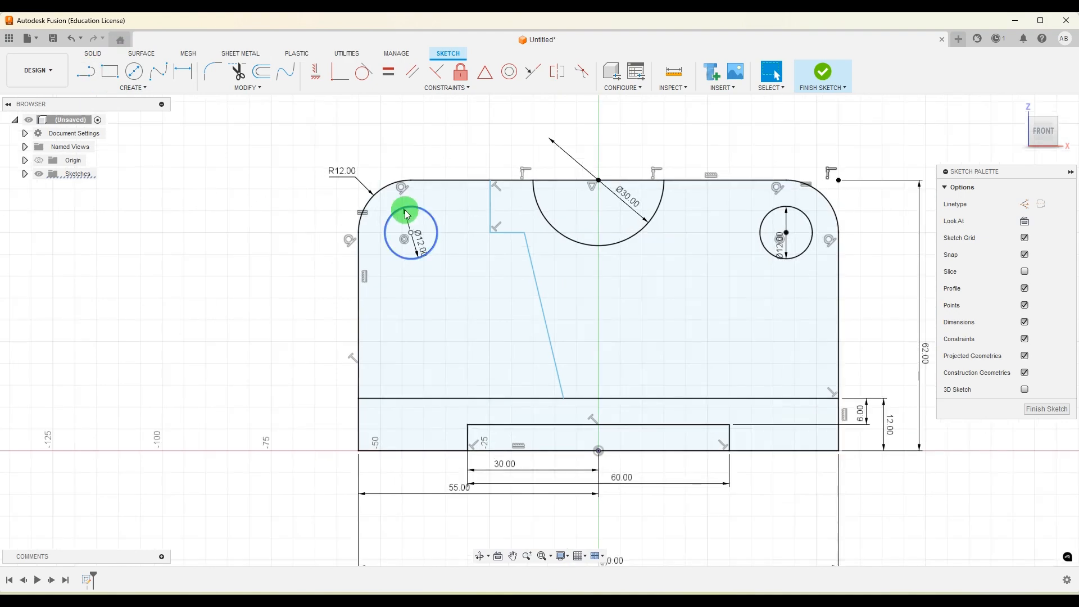
key(alt+Tab)
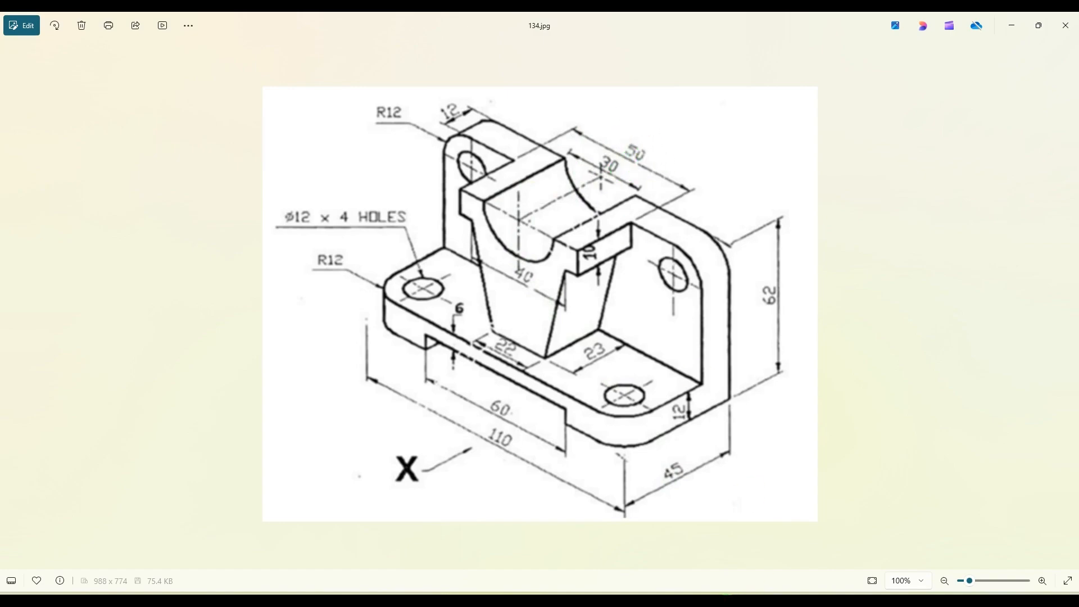
key(alt+Tab)
scroll(580, 145, up, 1)
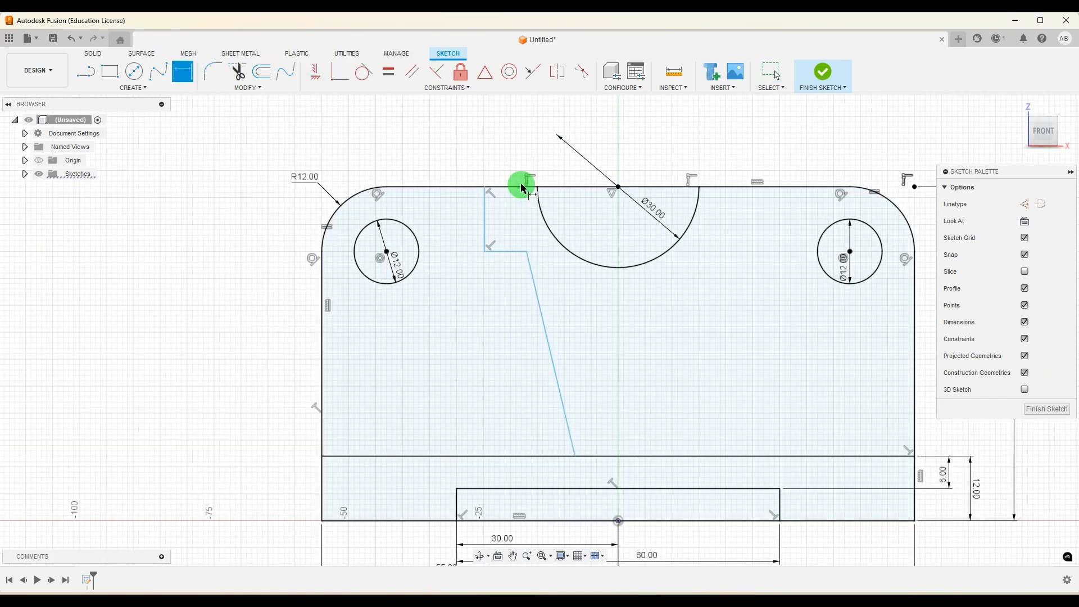
scroll(563, 203, up, 1)
click(619, 186)
click(478, 211)
click(559, 125)
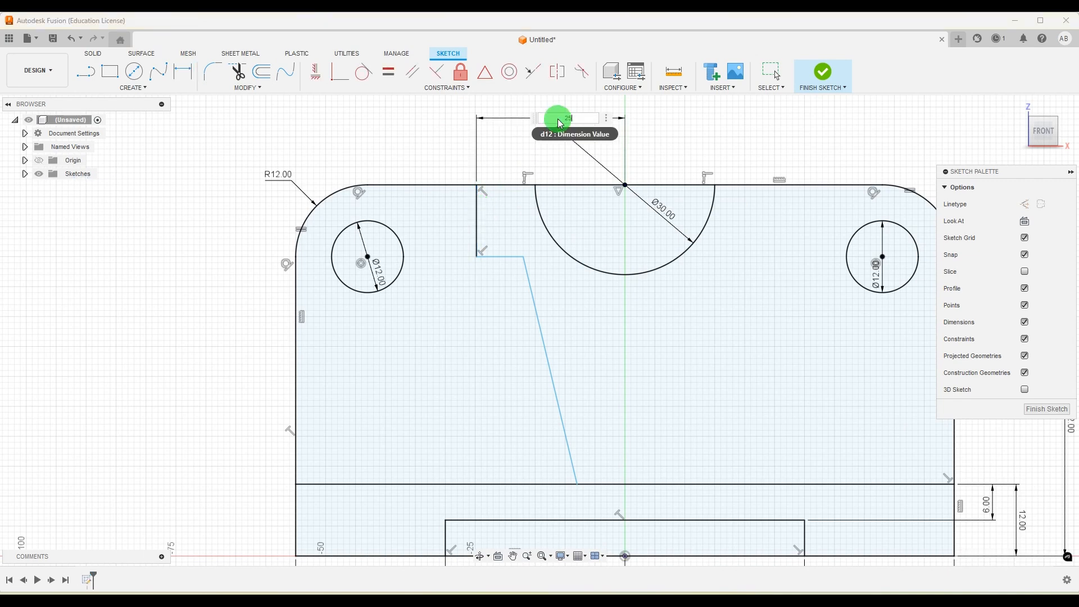
text(25)
key(Return)
- Check the reference drawing and dimension the horizontal distance from the semicircle's centre to the slanted line's upper end as 20 mm
scroll(428, 263, down, 2)
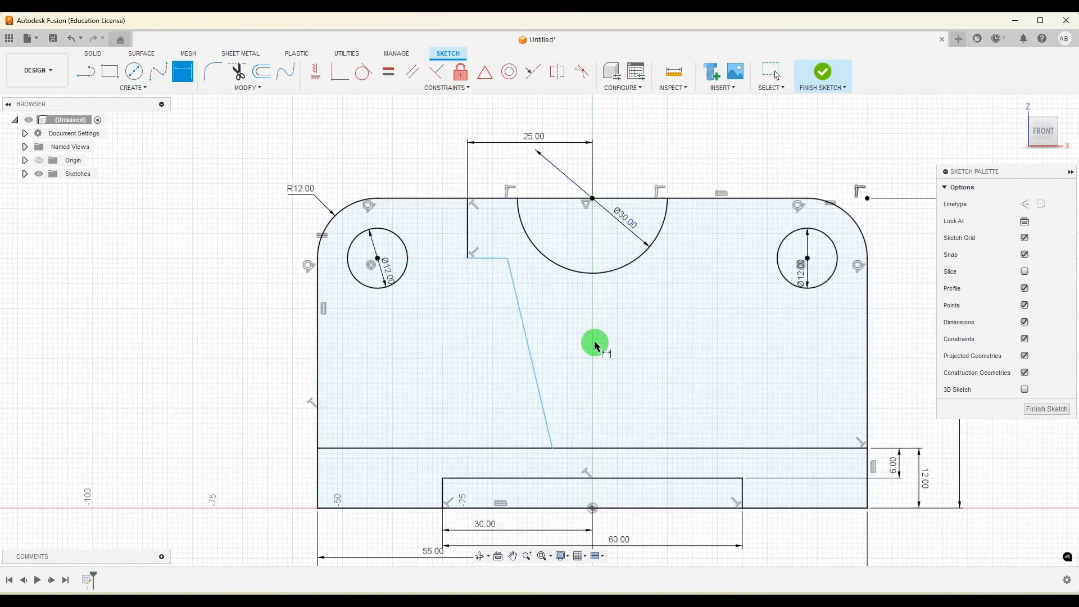
scroll(617, 360, down, 1)
click(602, 602)
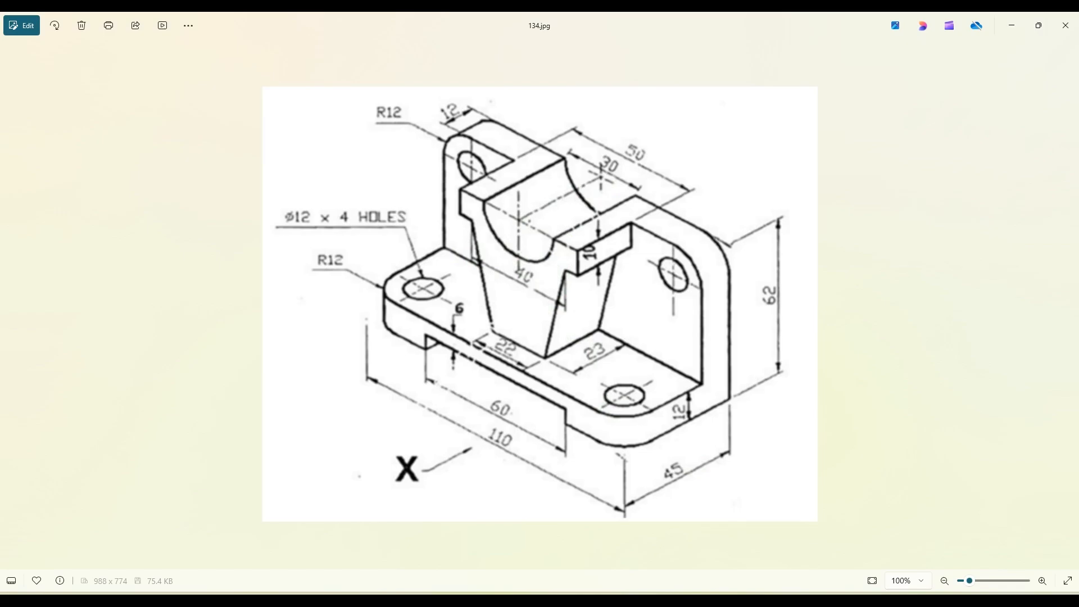
click(601, 603)
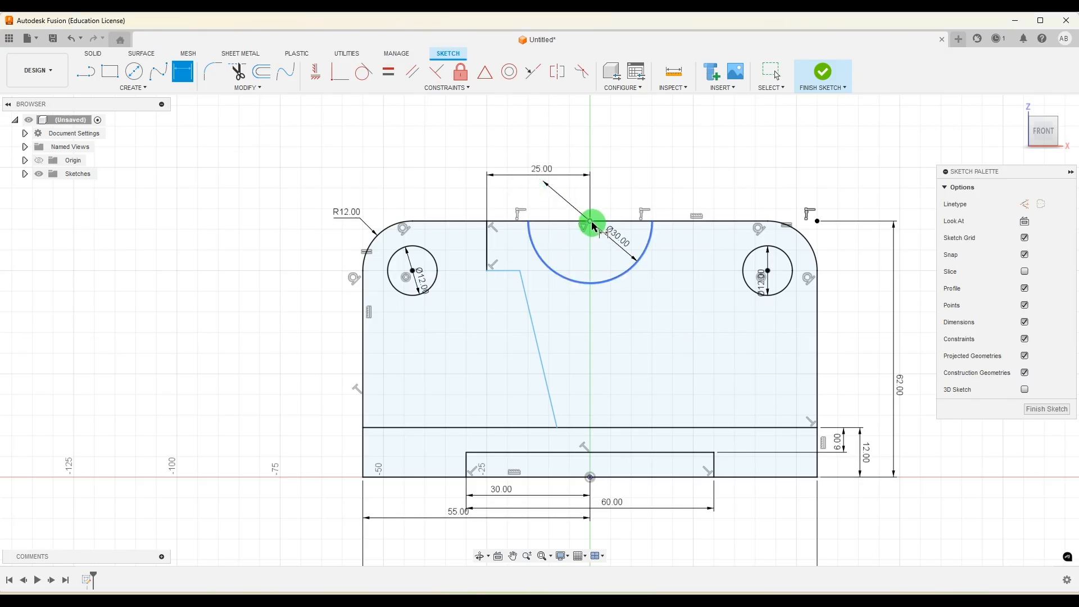
click(590, 222)
click(520, 272)
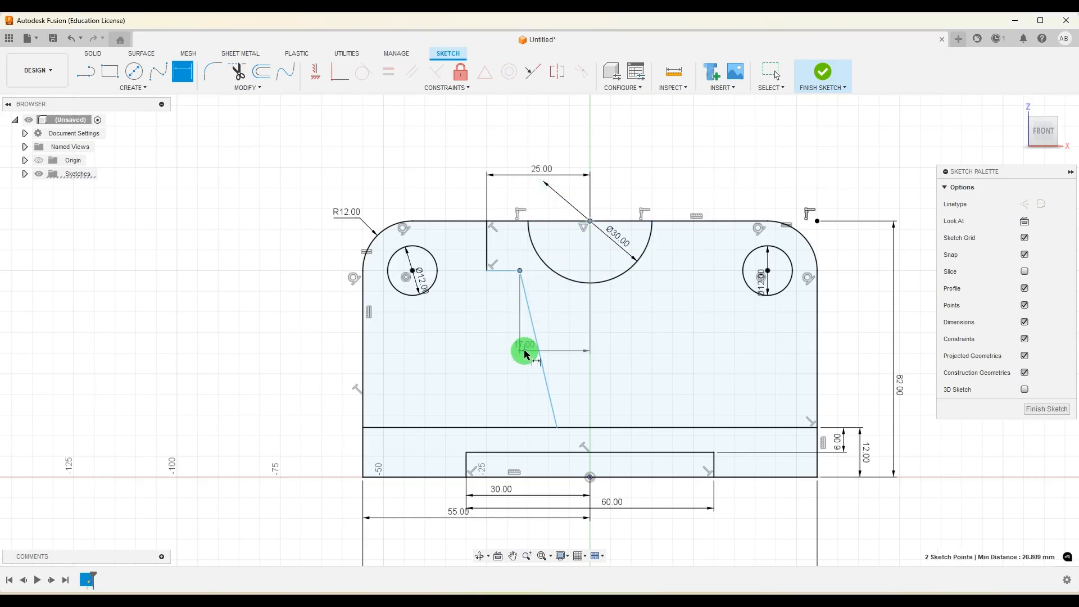
click(589, 341)
click(588, 340)
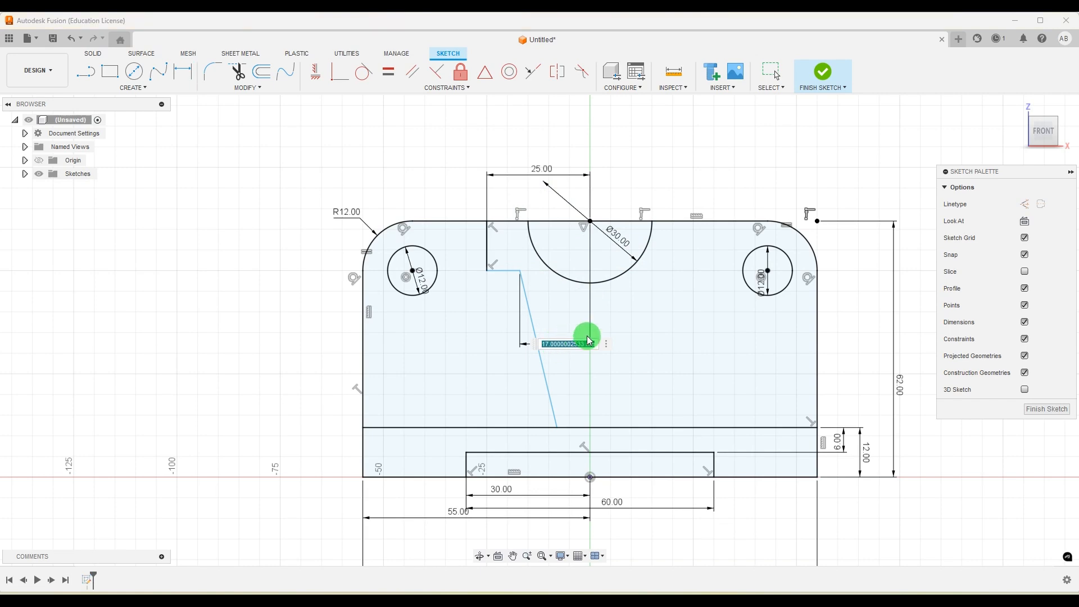
text(20)
key(Return)
scroll(568, 301, up, 2)
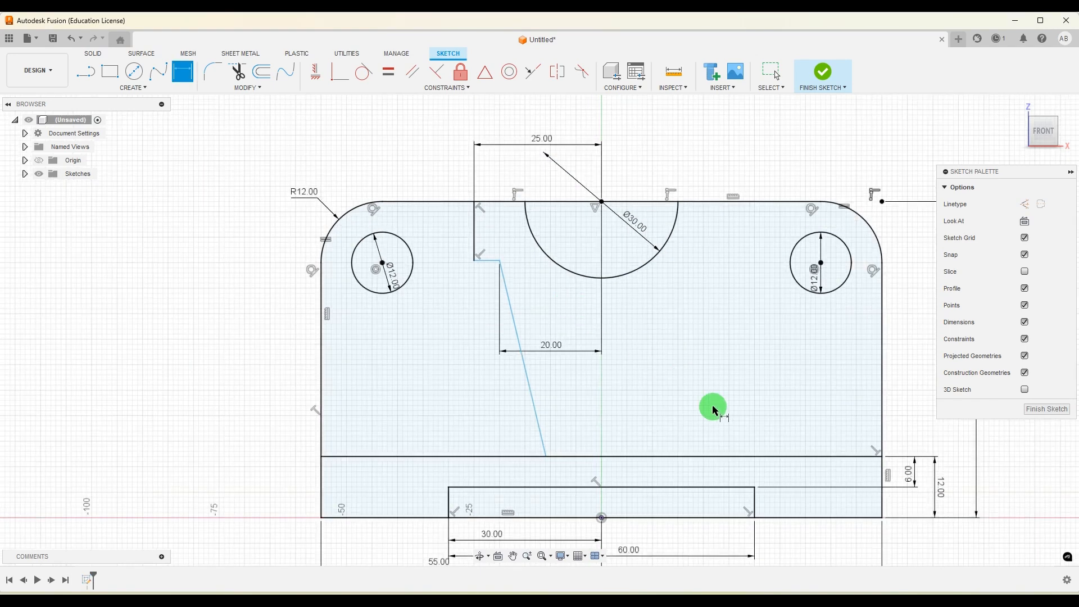
- Check the reference drawing and dimension the length of the support's short vertical line as 10 mm
key(alt+Tab)
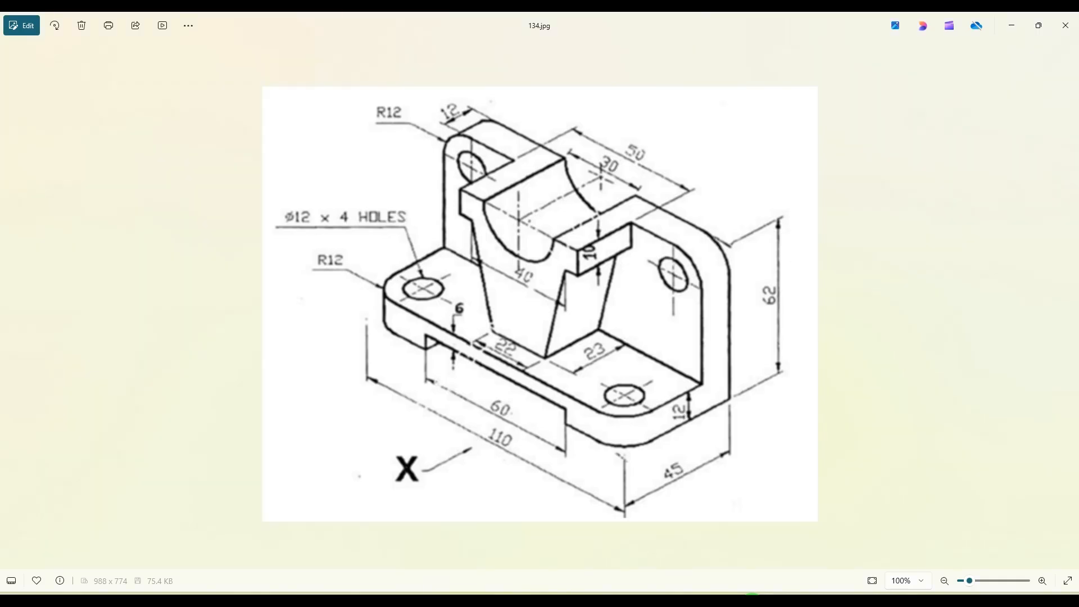
key(alt+Tab)
scroll(656, 475, down, 3)
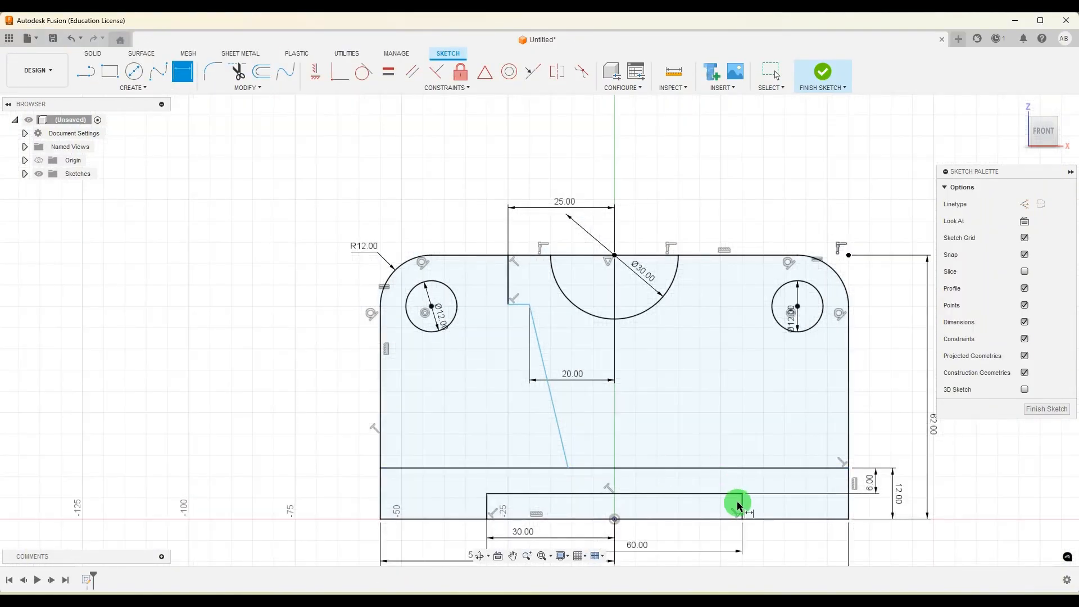
key(alt+Tab)
key(alt+Tab)
key(alt+Tab)
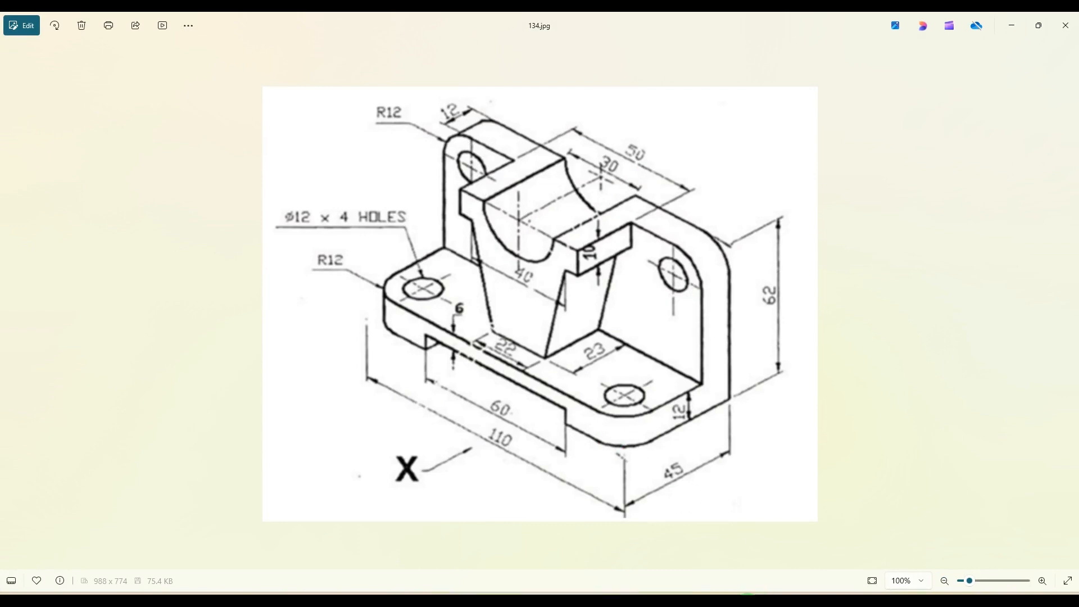
key(alt+Tab)
click(461, 255)
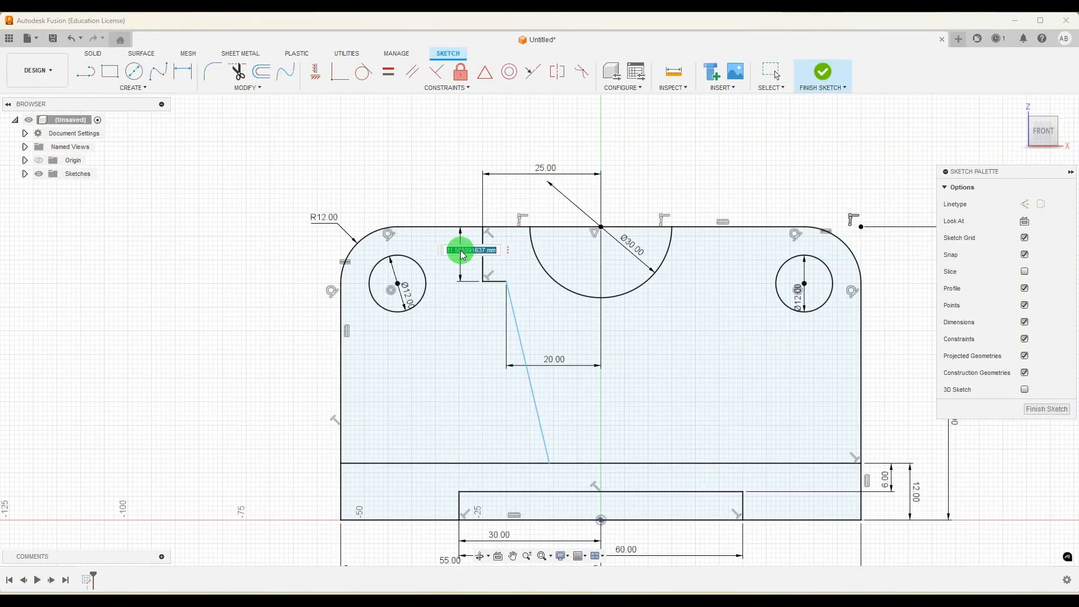
key(Return)
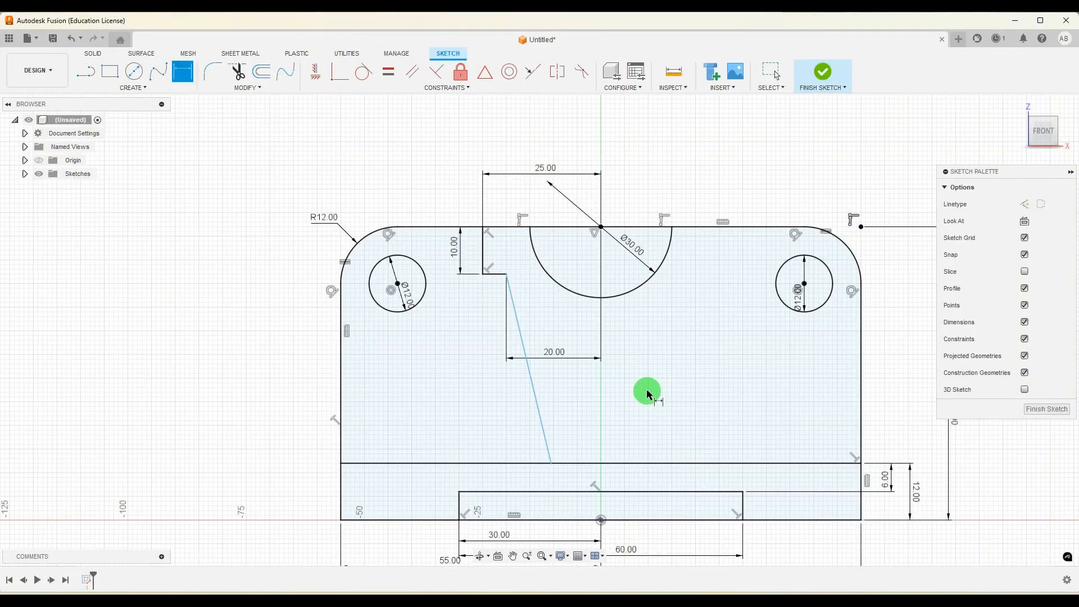
- Check the reference drawing and dimension the horizontal distance from the origin to the slanted line's lower end as 11 mm
scroll(535, 363, down, 1)
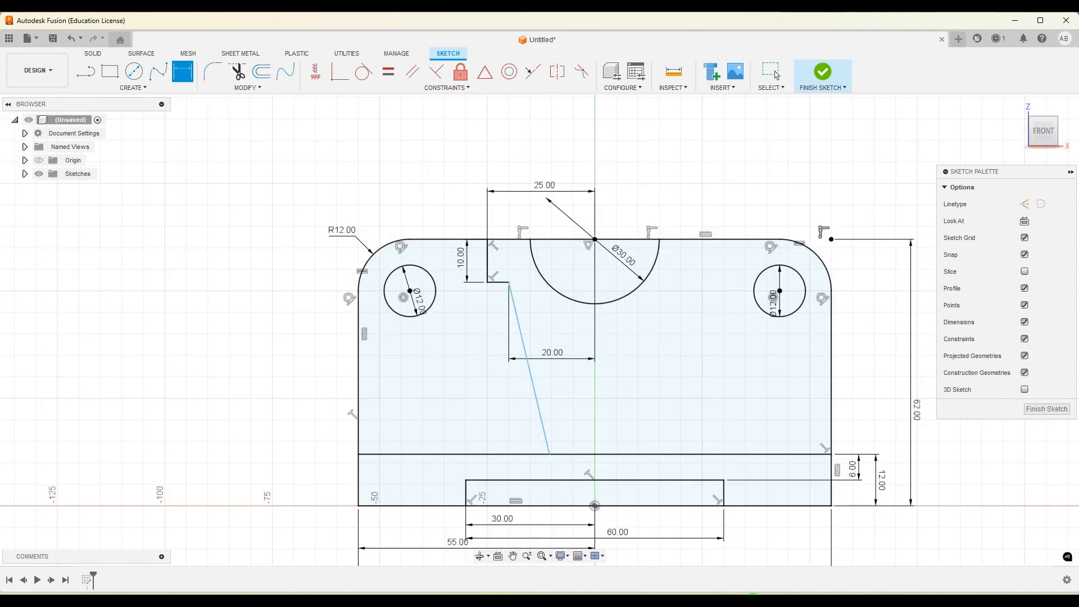
click(754, 605)
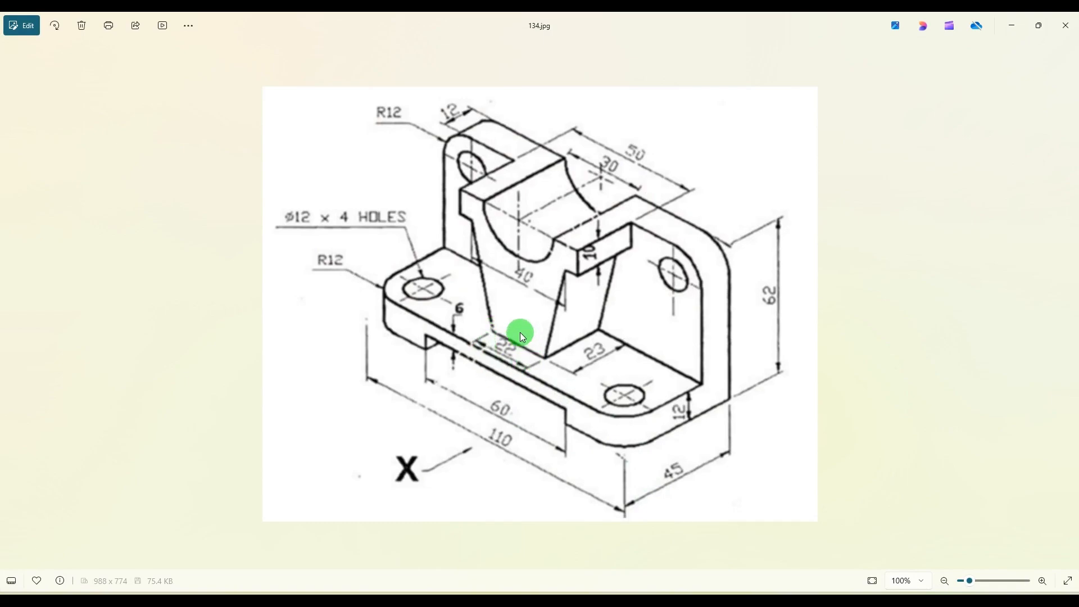
key(alt+Tab)
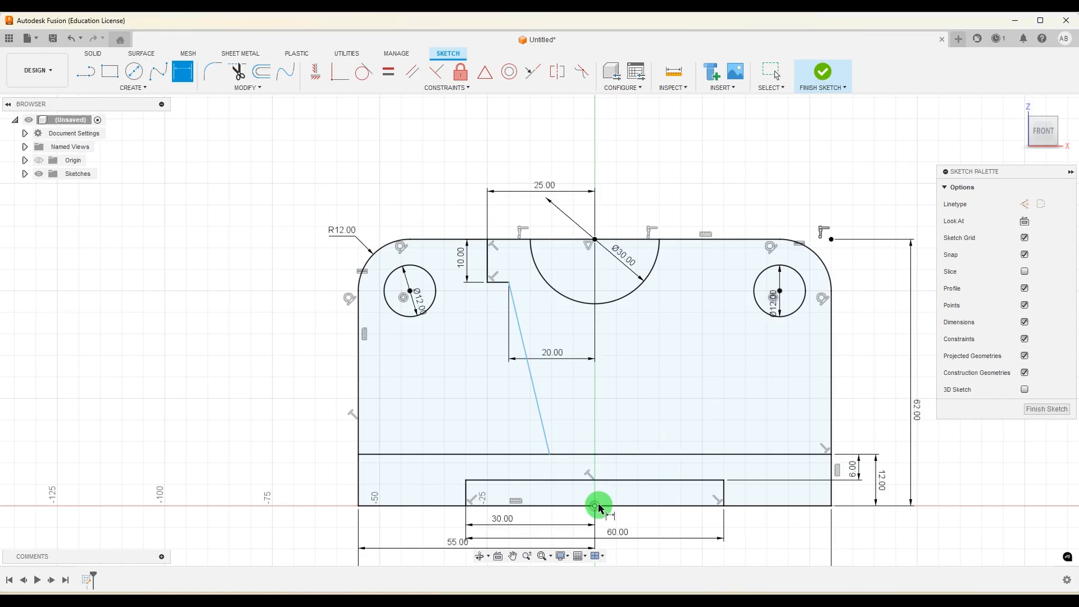
click(550, 455)
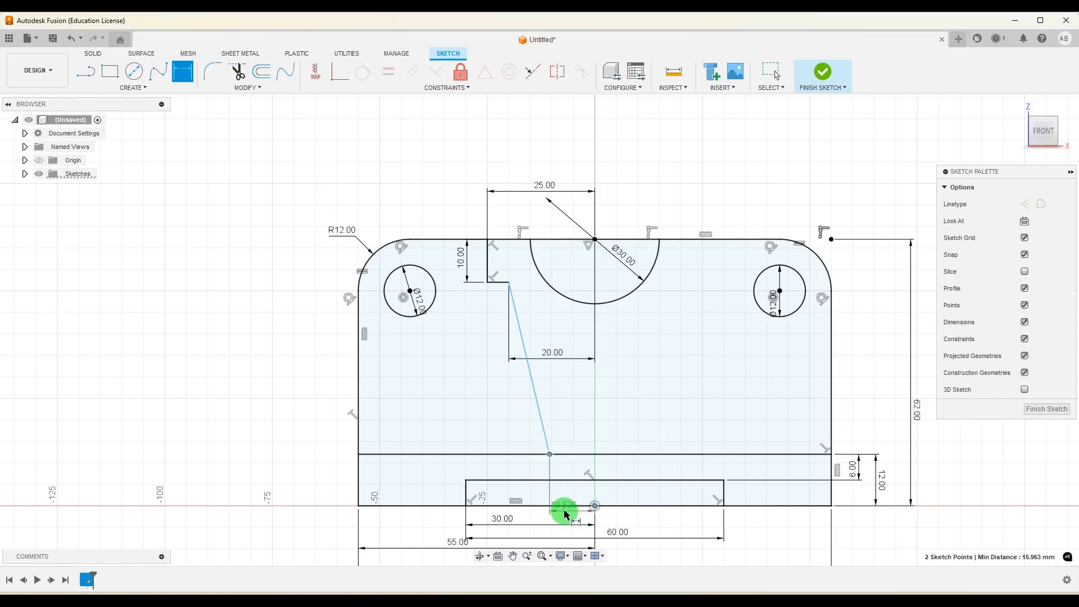
scroll(571, 511, up, 1)
click(572, 521)
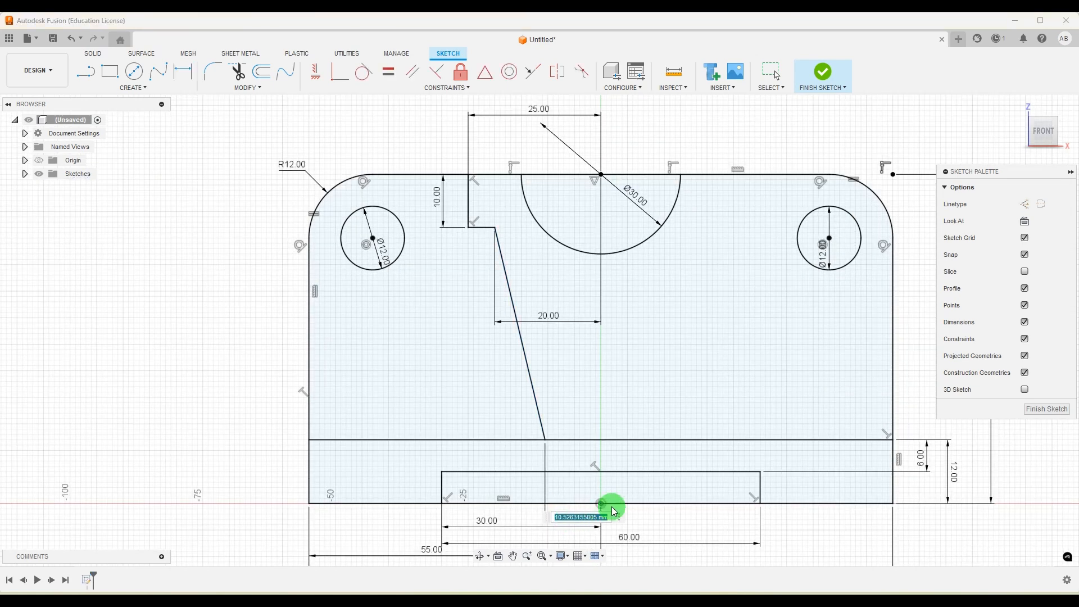
text(11)
key(Return)
key(Escape)
scroll(598, 320, down, 3)
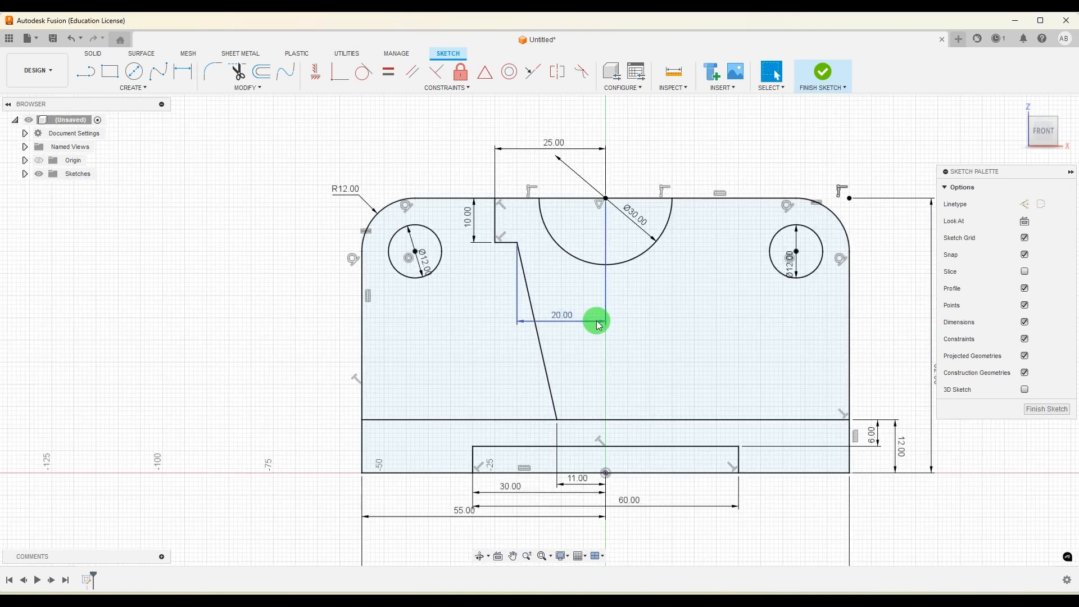
- Draw a vertical construction line from the origin up to the semicircle's centre
scroll(699, 193, up, 2)
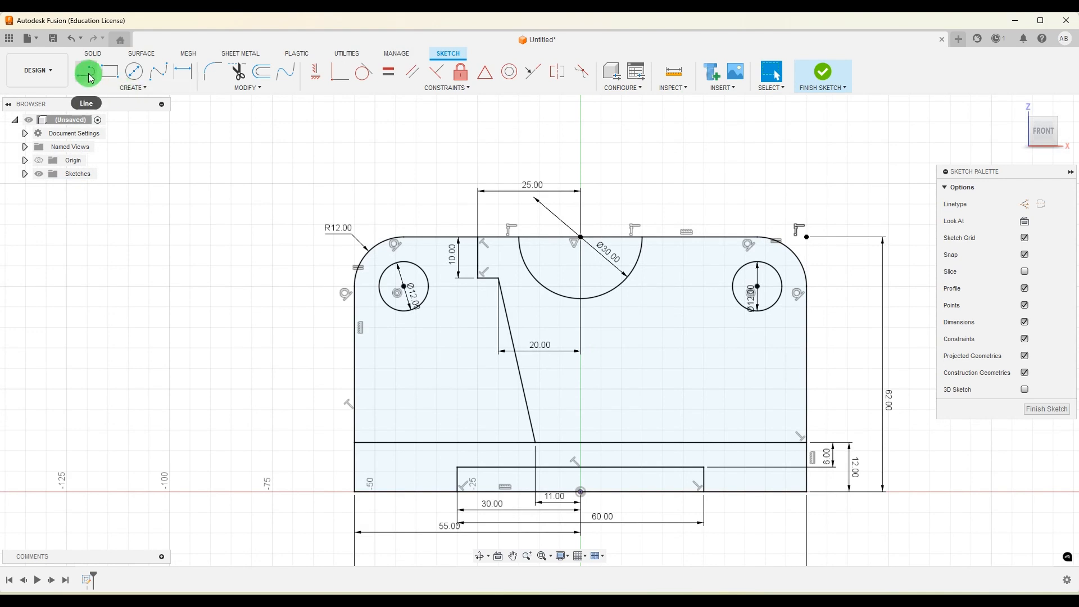
click(1026, 205)
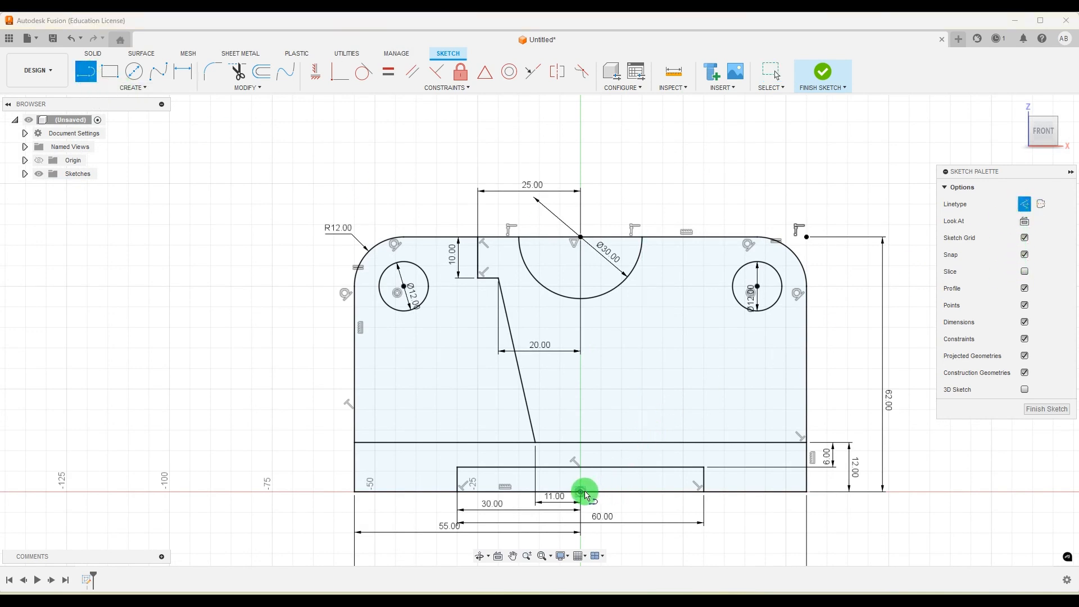
drag(585, 495, 583, 239)
key(Escape)
- Mirror the support's vertical, horizontal and slanted outline lines about the vertical construction line
click(479, 260)
shift+click(492, 278)
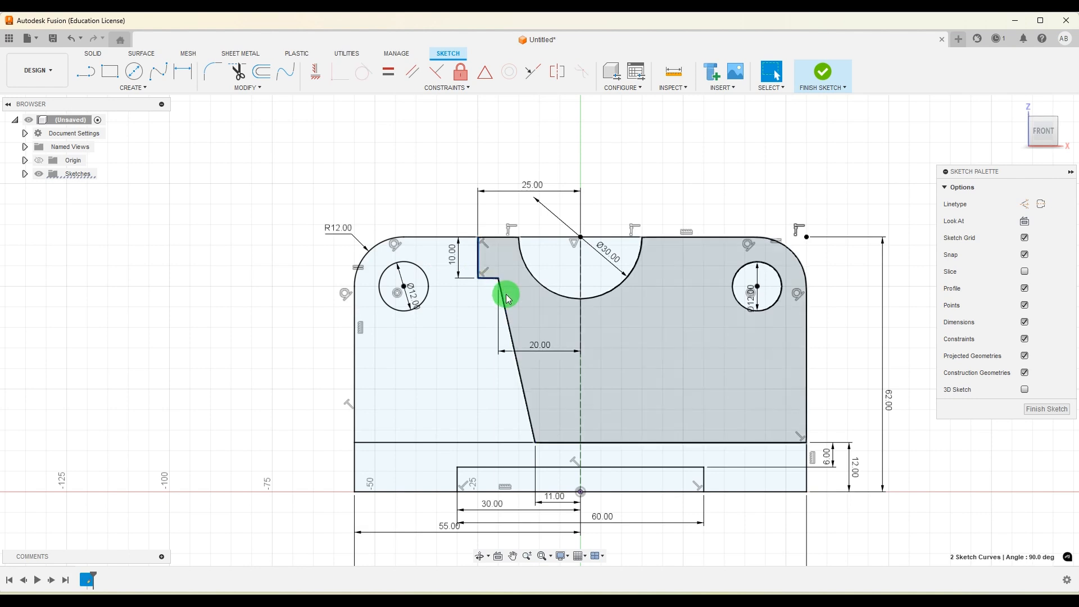
shift+click(505, 304)
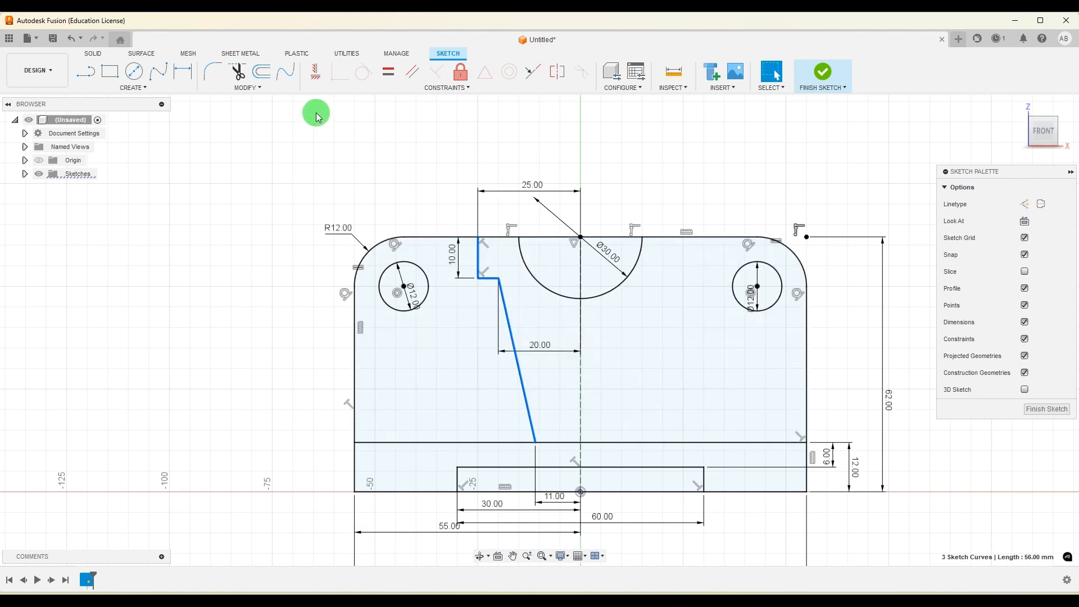
click(168, 91)
click(122, 223)
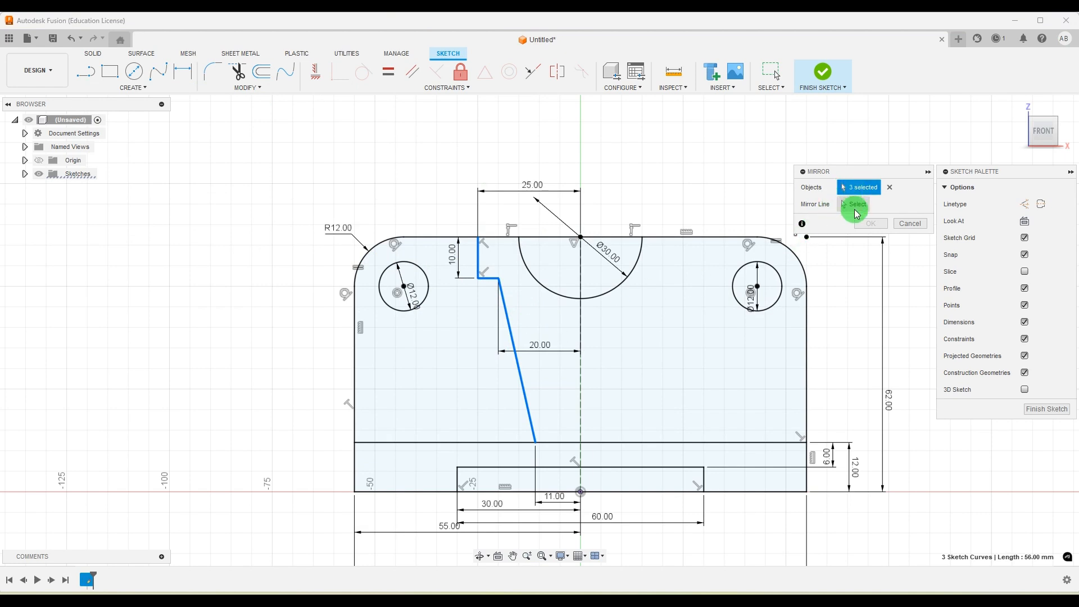
click(858, 206)
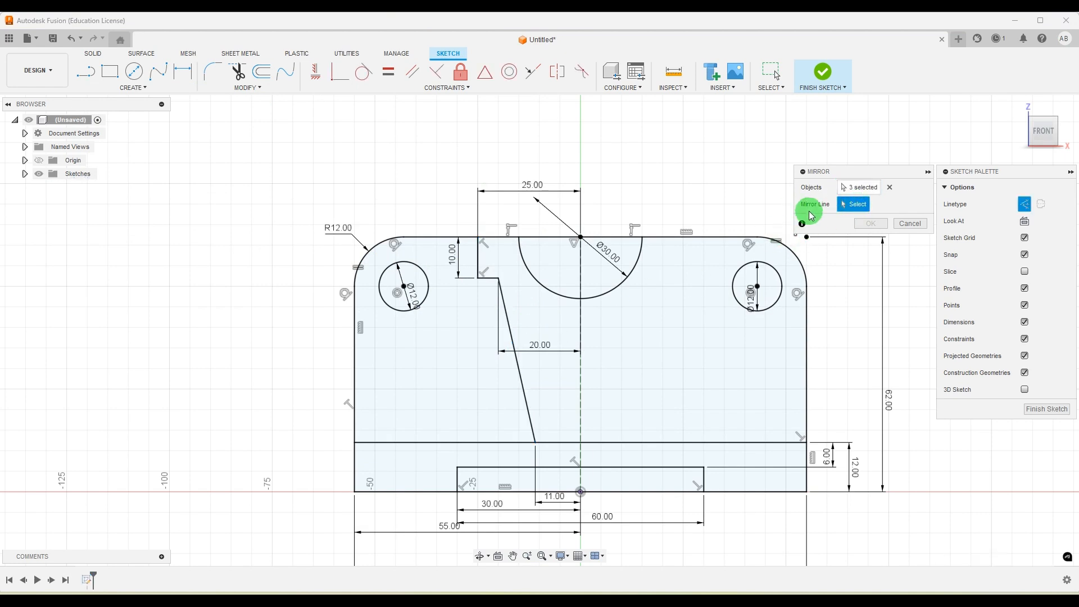
click(581, 381)
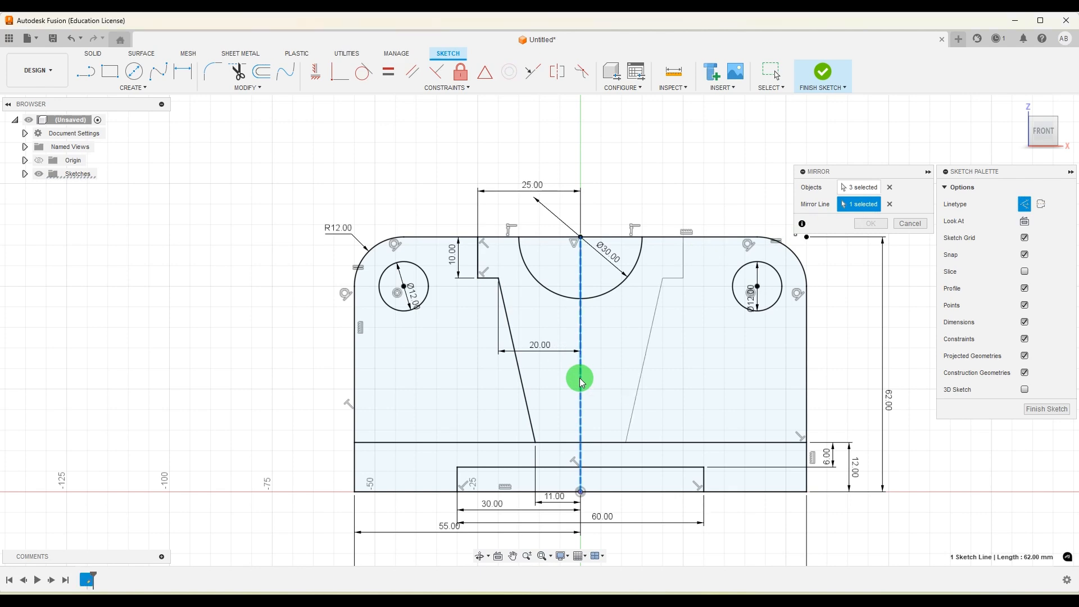
click(875, 225)
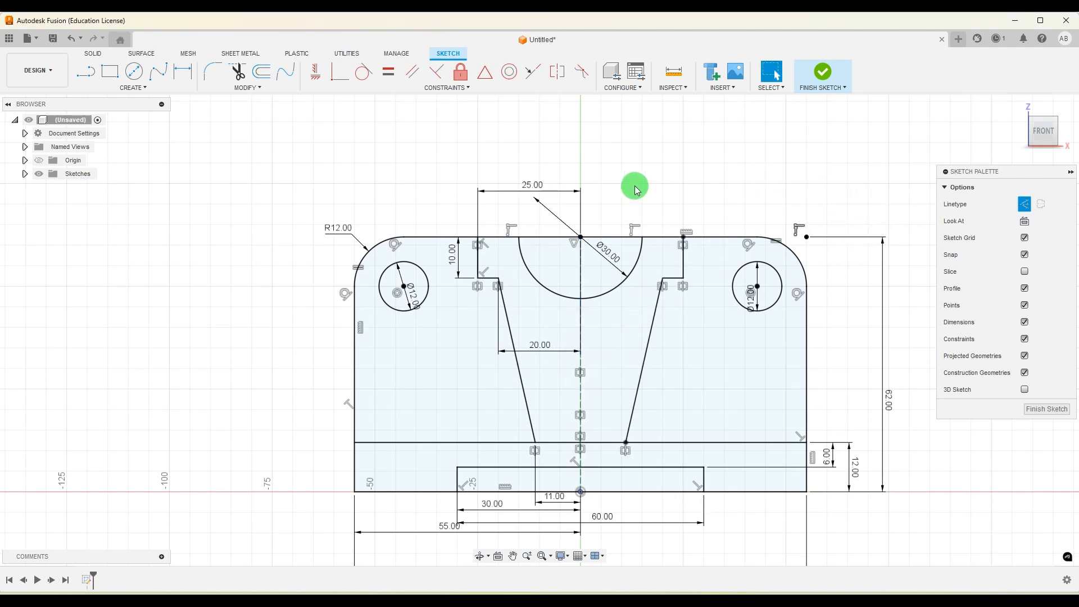
scroll(607, 233, down, 5)
scroll(580, 339, up, 2)
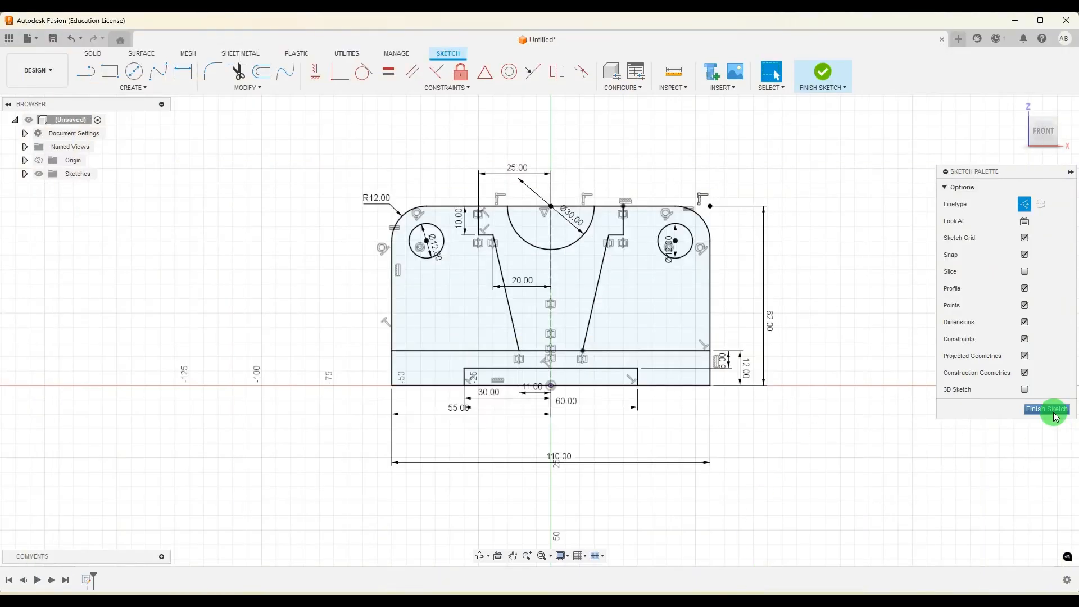
- Finish the sketch and extrude the slotted base profile by -45 mm as a new body
click(1052, 411)
scroll(760, 318, down, 2)
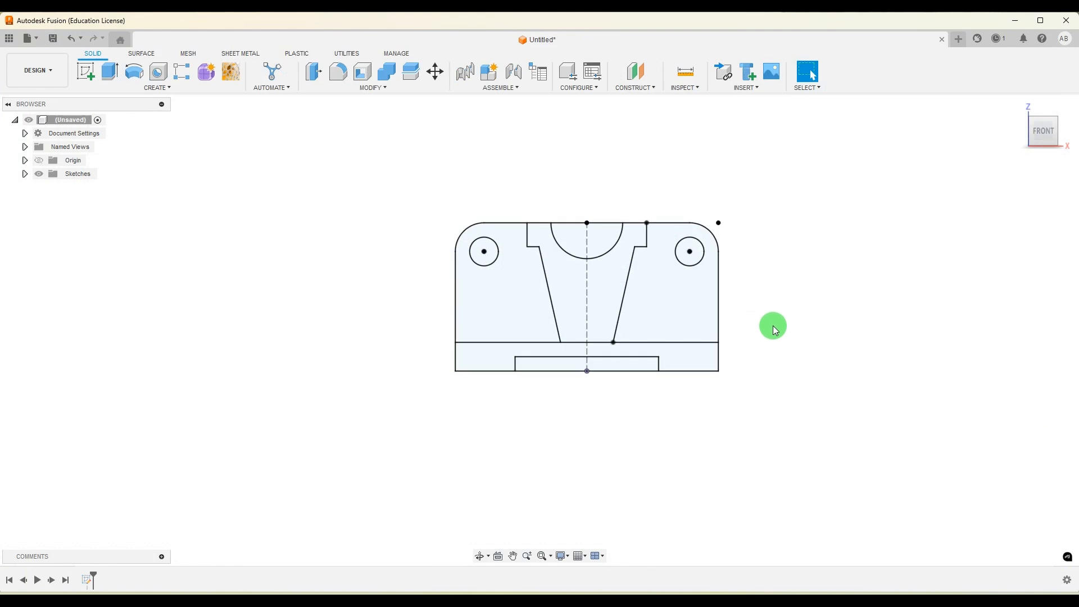
shift+middle_drag(866, 351, 837, 364)
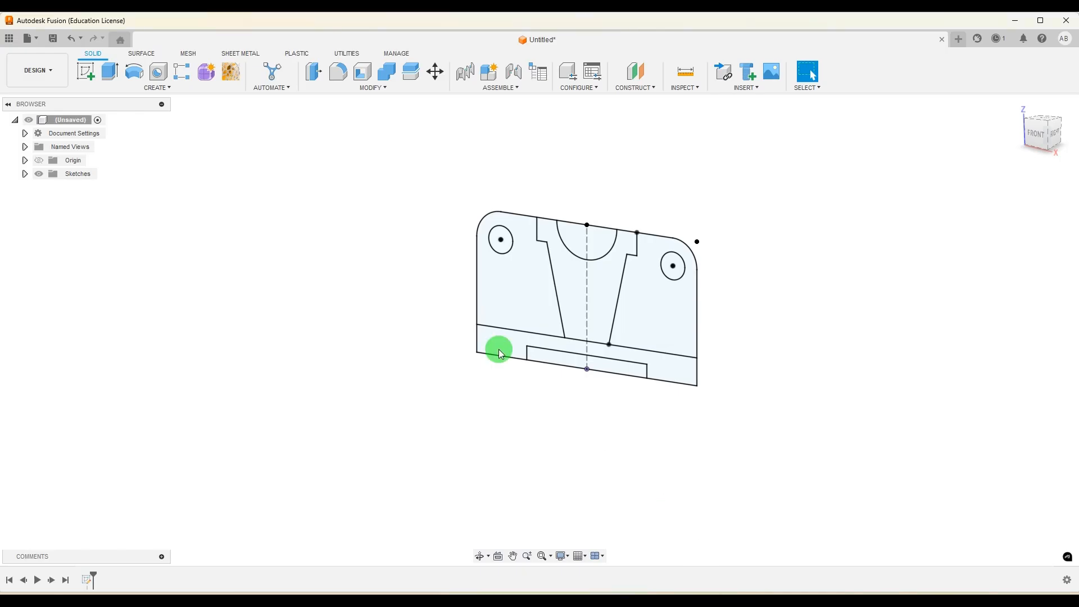
click(123, 81)
click(685, 375)
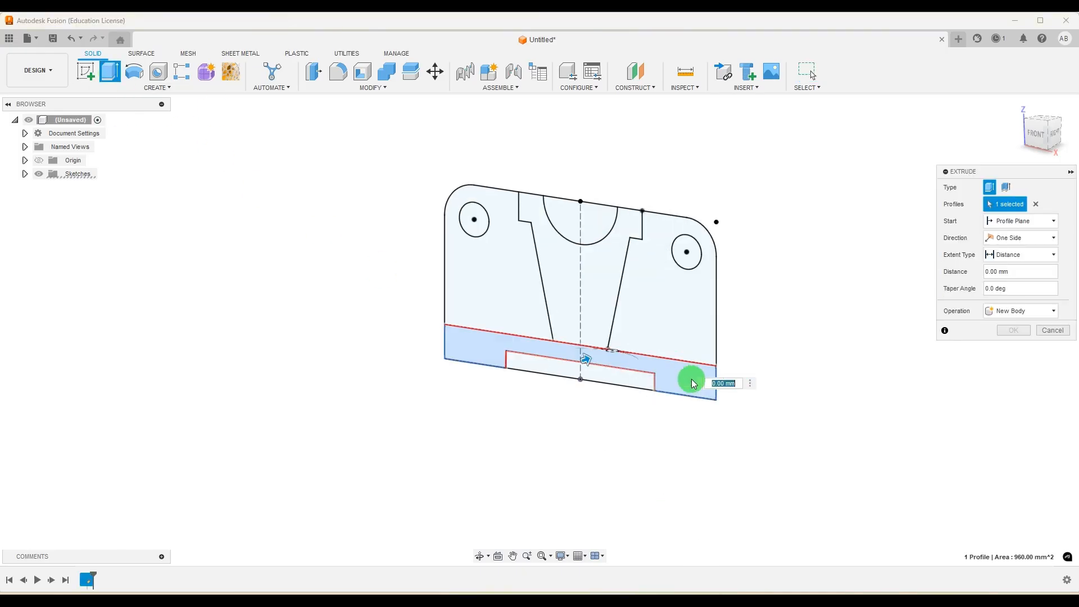
drag(581, 367, 525, 409)
click(1029, 283)
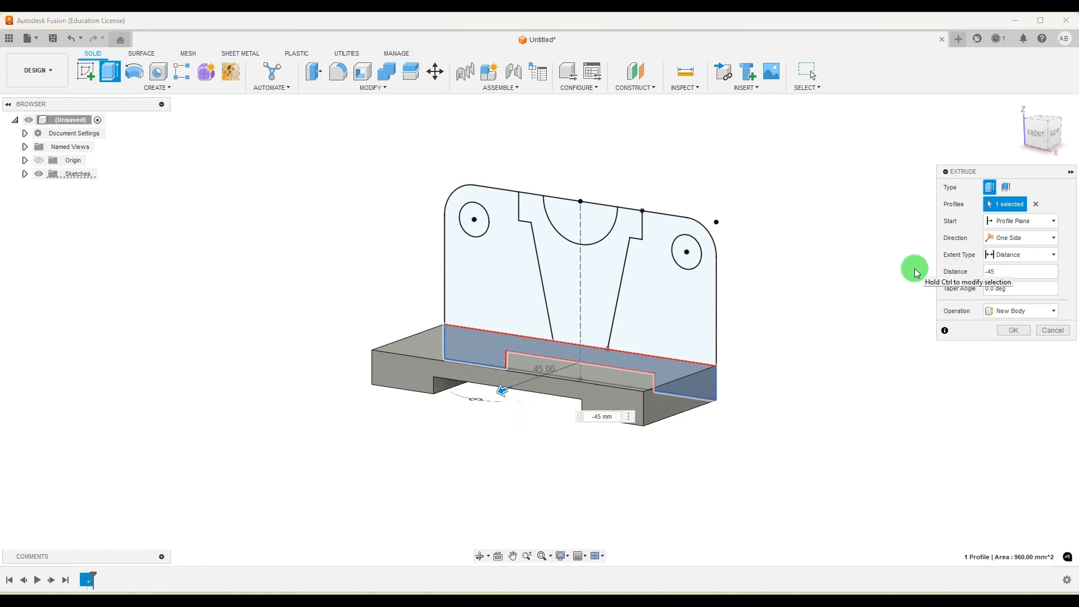
click(1001, 280)
click(1016, 329)
- Make Sketch1 visible again
mouse_move(838, 284)
shift+middle_down()
mouse_move(815, 277)
mouse_move(828, 267)
shift+middle_up()
click(25, 187)
click(49, 201)
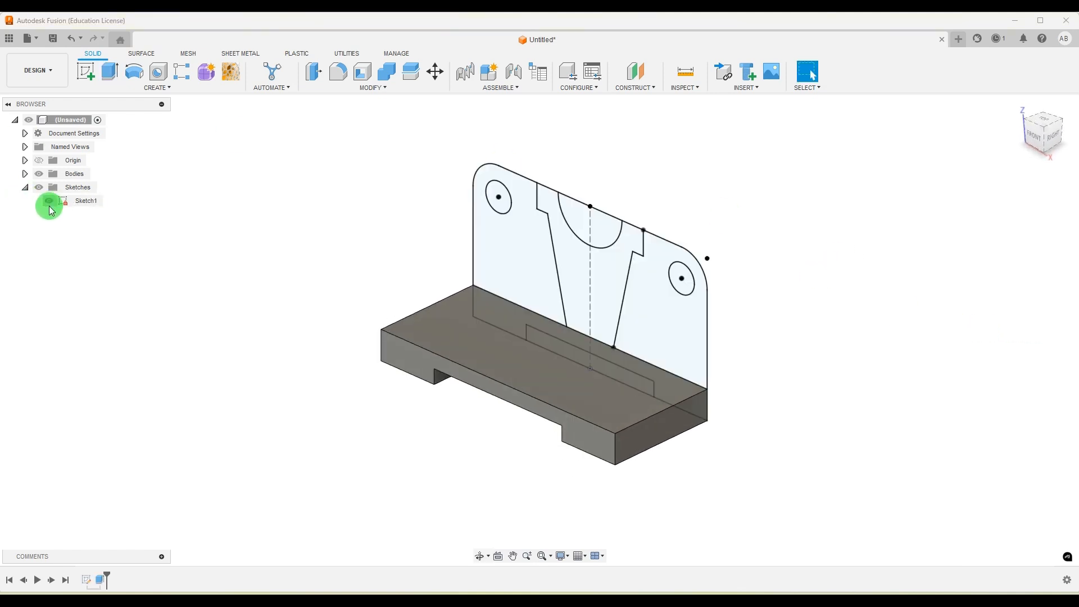
- Check the reference drawing and extrude the three upper plate profiles by -12 mm, excluding holes and semicircle, joined to the base
click(745, 593)
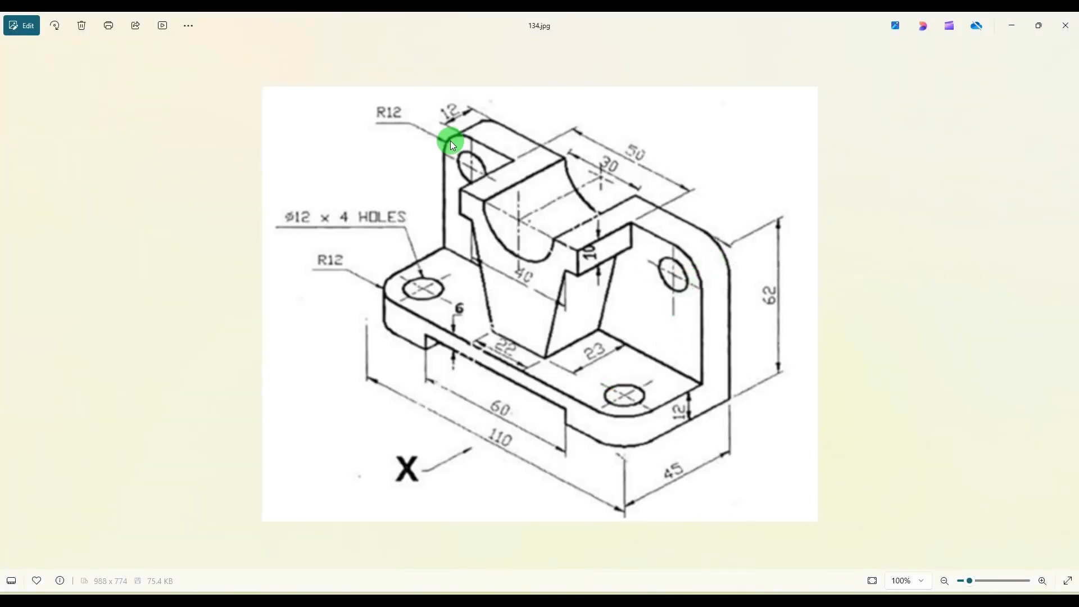
click(739, 590)
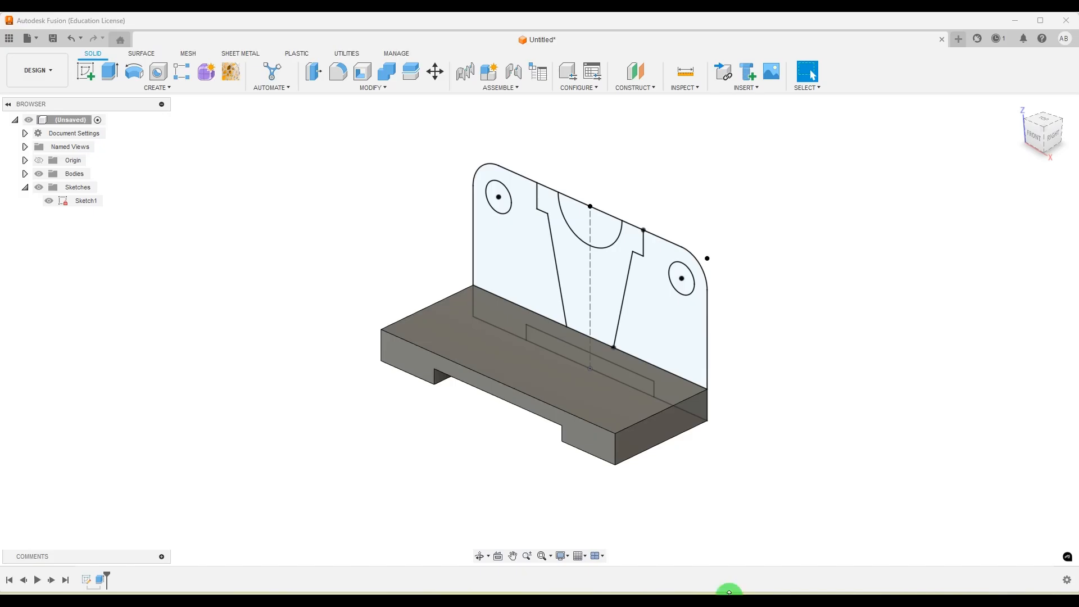
click(108, 71)
click(493, 246)
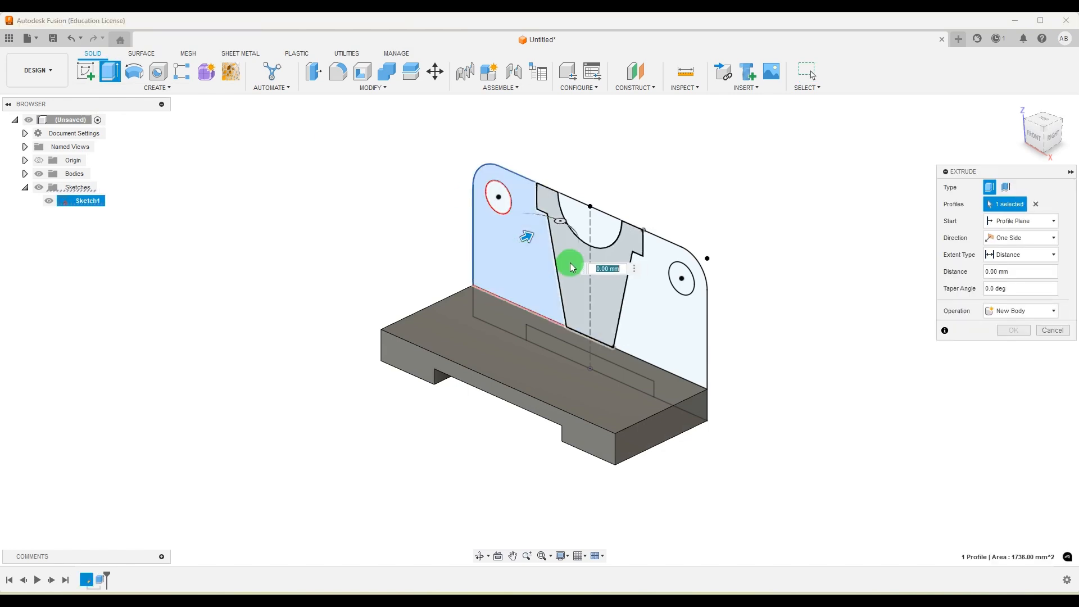
click(571, 261)
click(669, 332)
drag(670, 302, 616, 329)
click(1002, 274)
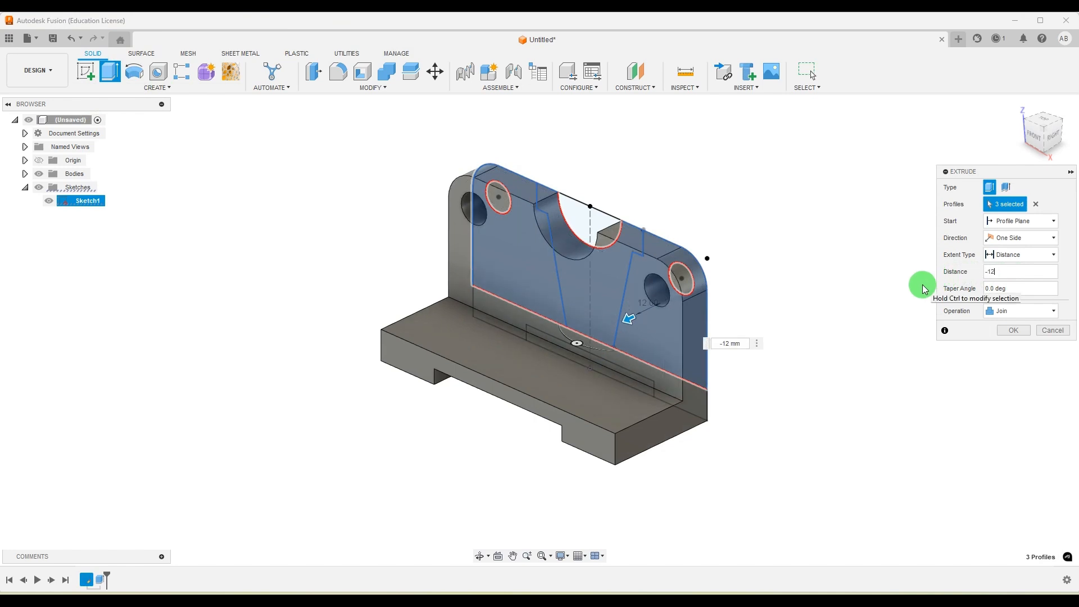
click(1014, 331)
- Set up an extrusion of the tapered support profile that starts from the front face of the upright plate
shift+middle_drag(896, 302, 809, 294)
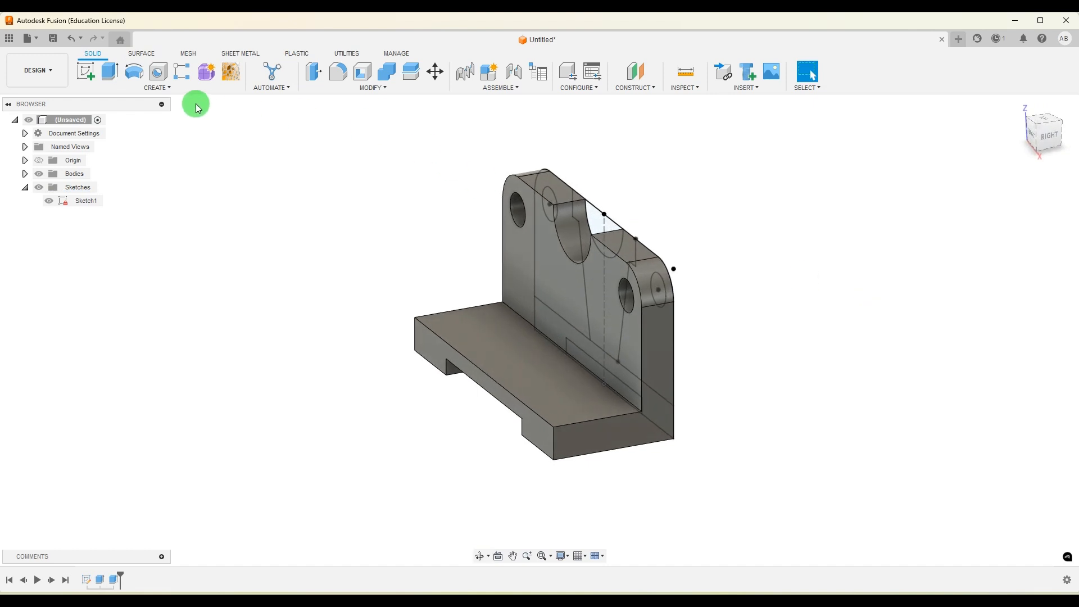
click(110, 72)
shift+middle_drag(288, 148, 783, 236)
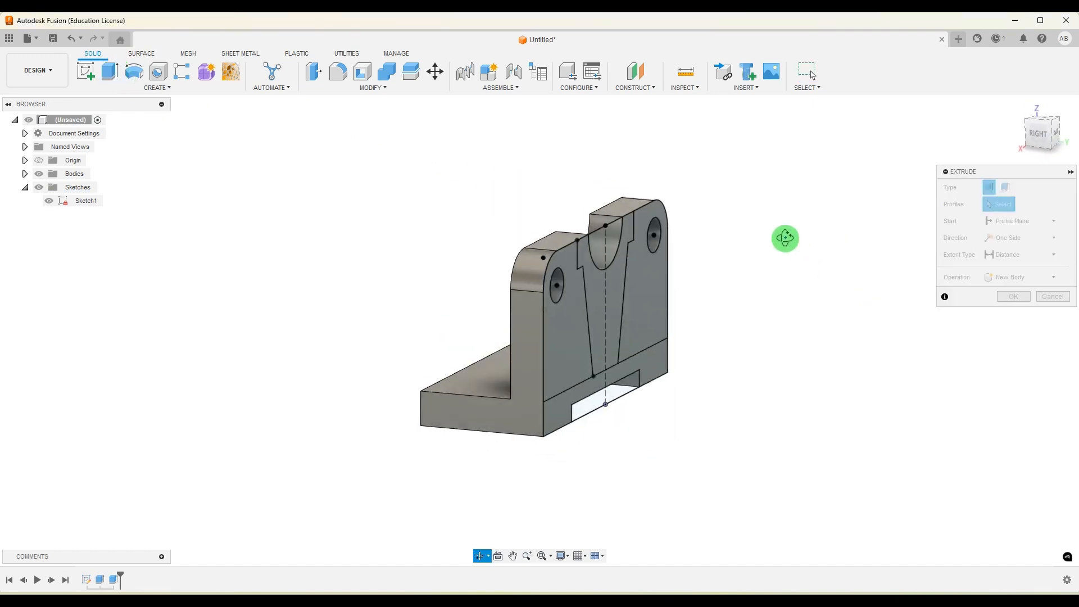
click(588, 307)
shift+middle_drag(785, 349, 892, 321)
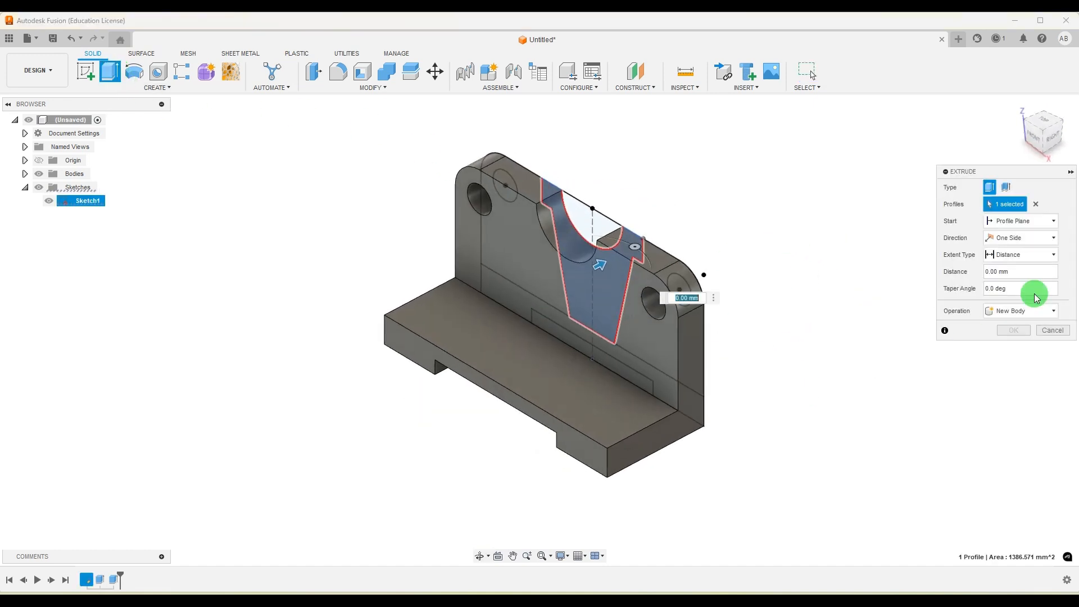
click(1049, 220)
click(1017, 257)
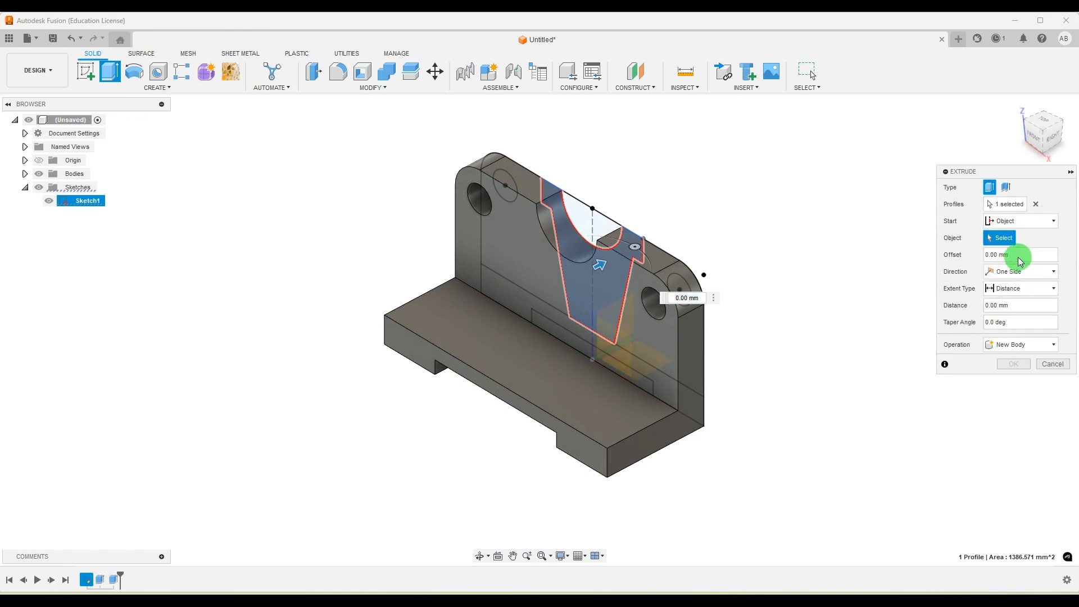
click(548, 305)
click(571, 277)
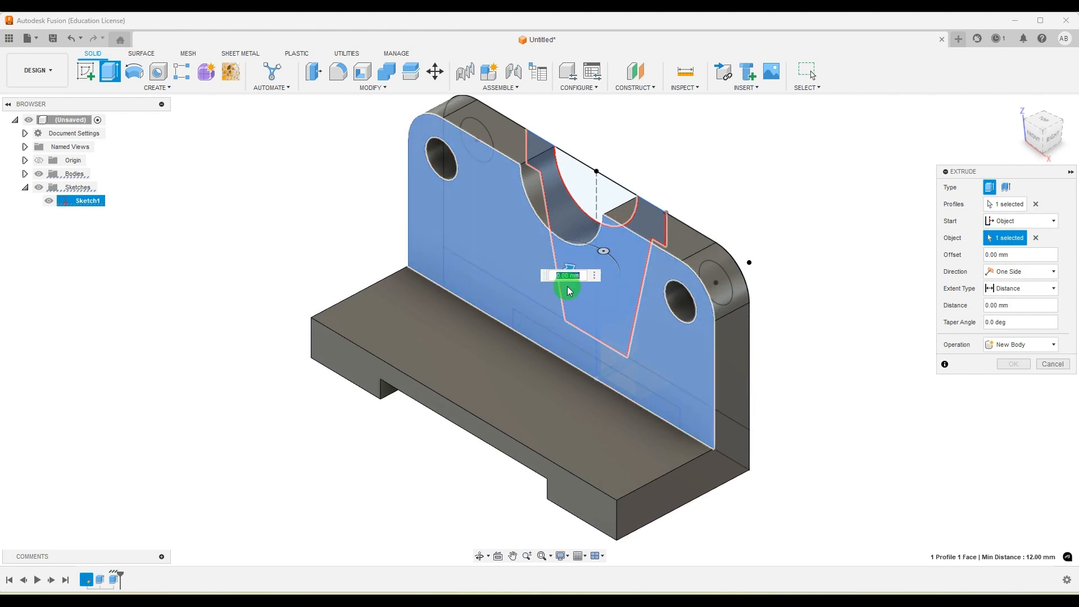
- Check the support depth in the 134.jpg drawing and extrude the support by -23 mm, joined to the bracket
scroll(568, 287, down, 4)
drag(587, 306, 722, 539)
click(750, 593)
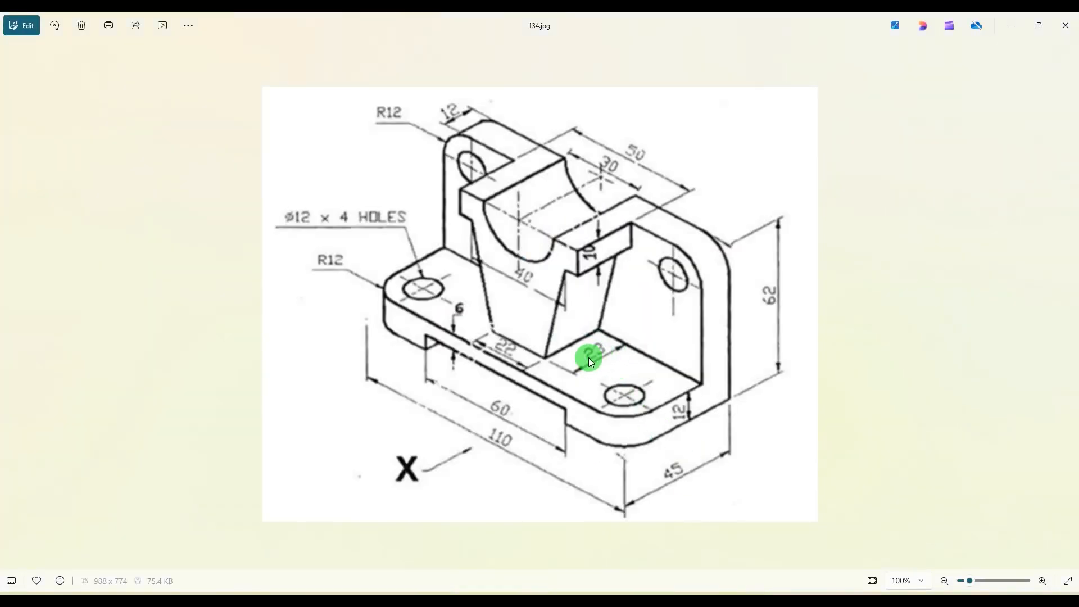
click(730, 593)
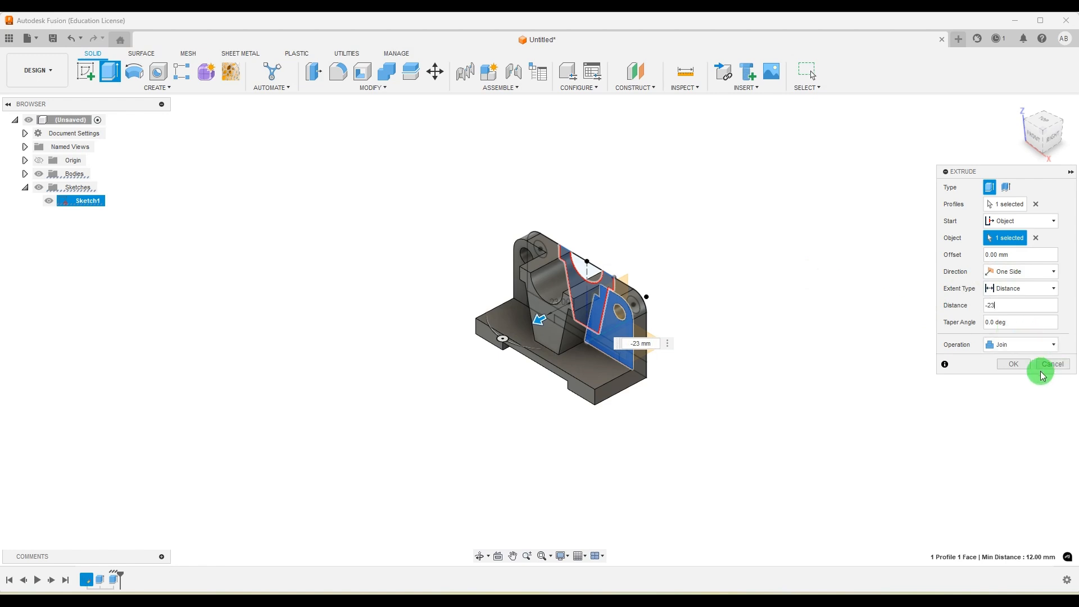
click(1014, 364)
- Hide Sketch1
scroll(652, 290, up, 3)
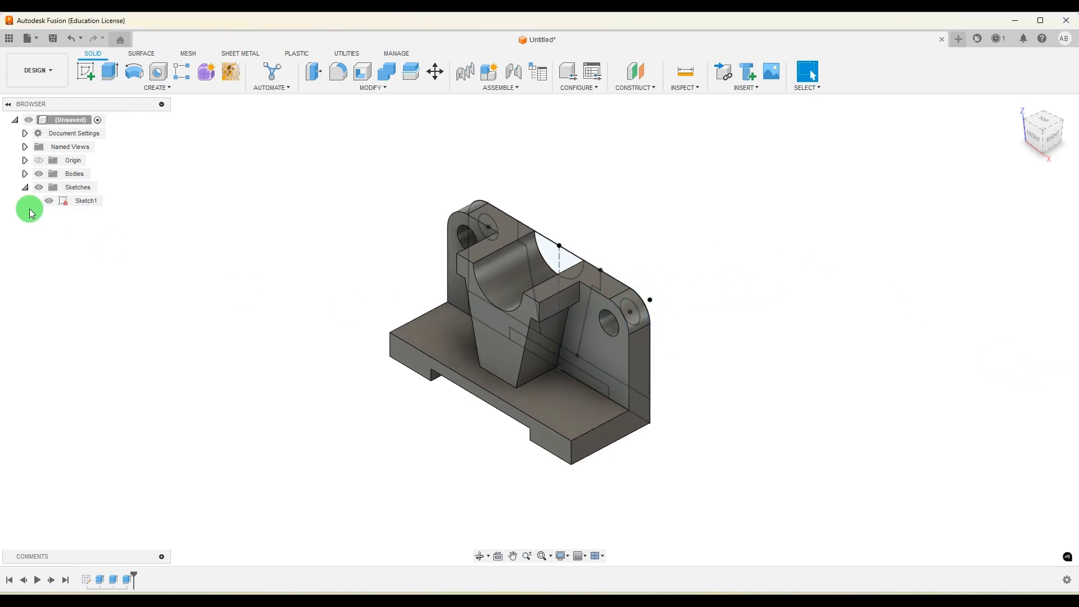
click(49, 201)
mouse_move(754, 277)
shift+middle_down()
mouse_move(778, 260)
mouse_move(754, 284)
shift+middle_up()
- Check the corner radius in the reference drawing and fillet the base's two front vertical edges with a 12 mm radius
click(804, 592)
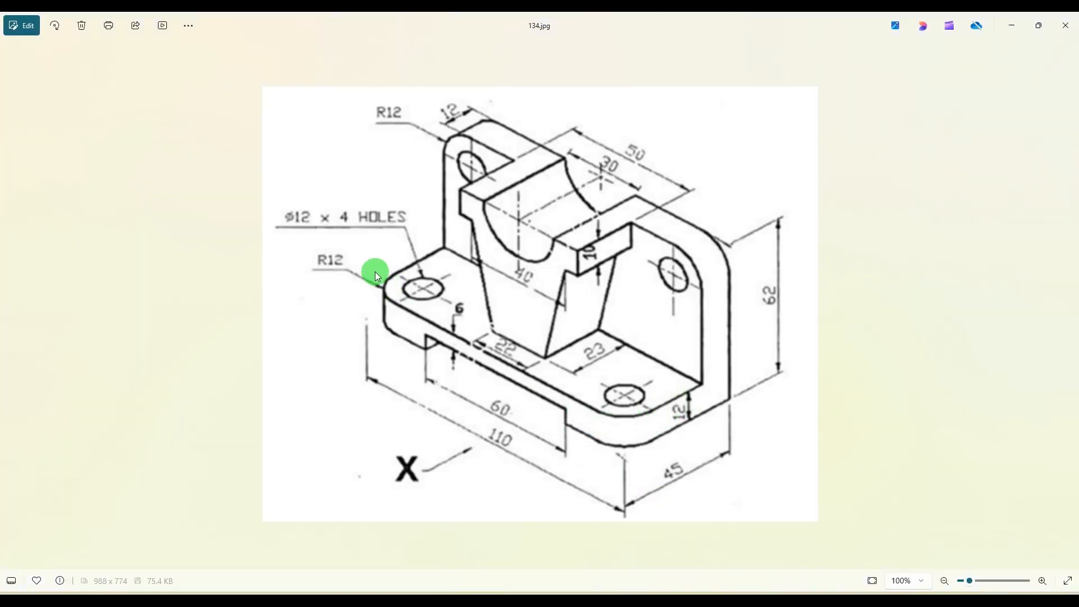
key(alt+Tab)
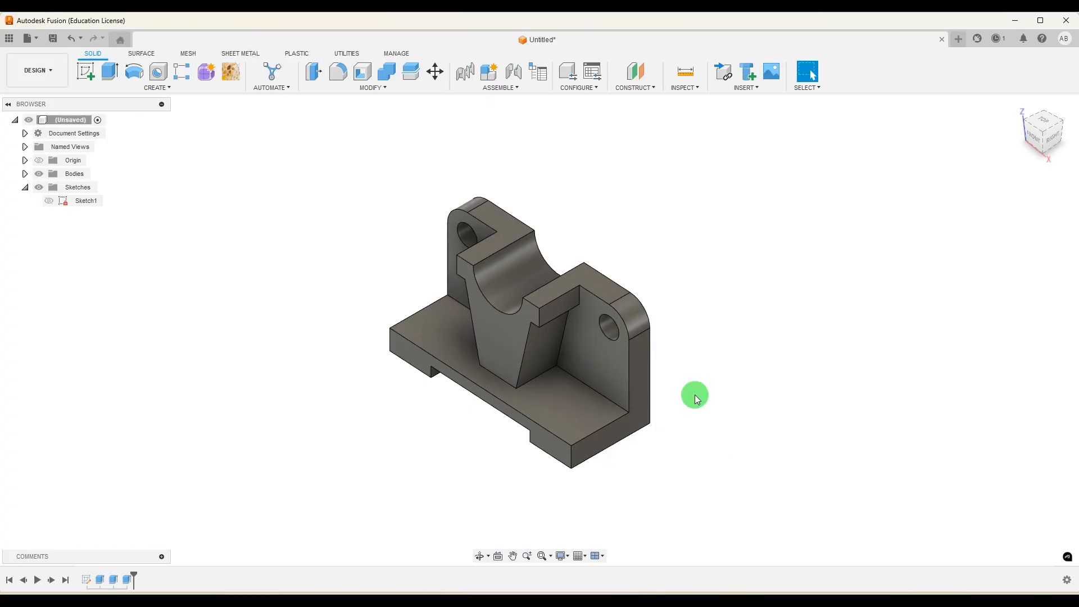
click(392, 344)
ctrl+click(566, 456)
click(338, 71)
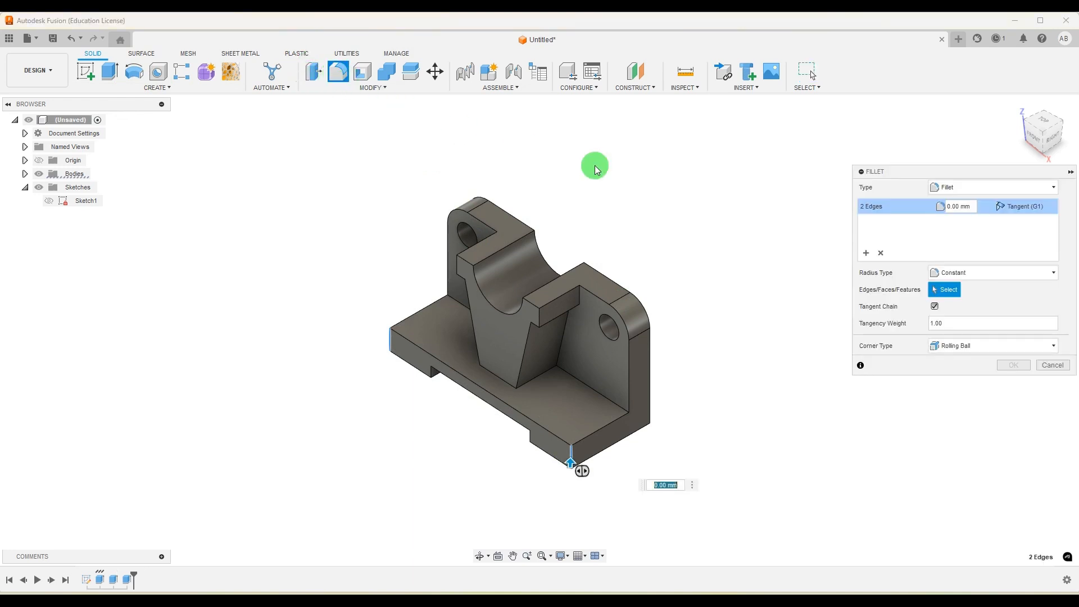
drag(977, 206, 888, 198)
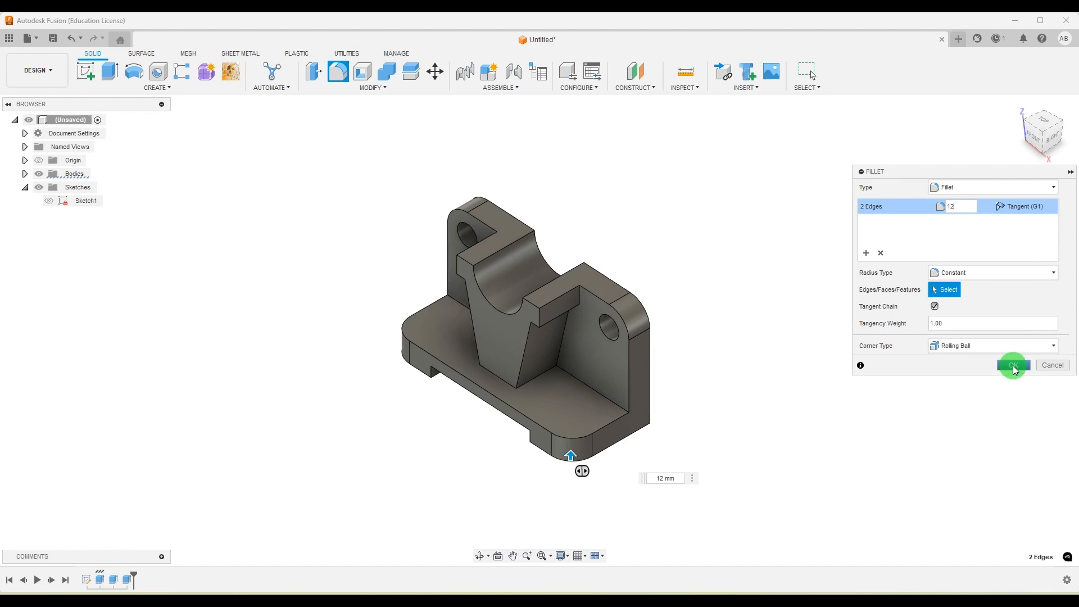
click(1014, 365)
- Sketch two 12 mm diameter circles on the base's top face, one near each rounded front corner
click(477, 381)
click(86, 71)
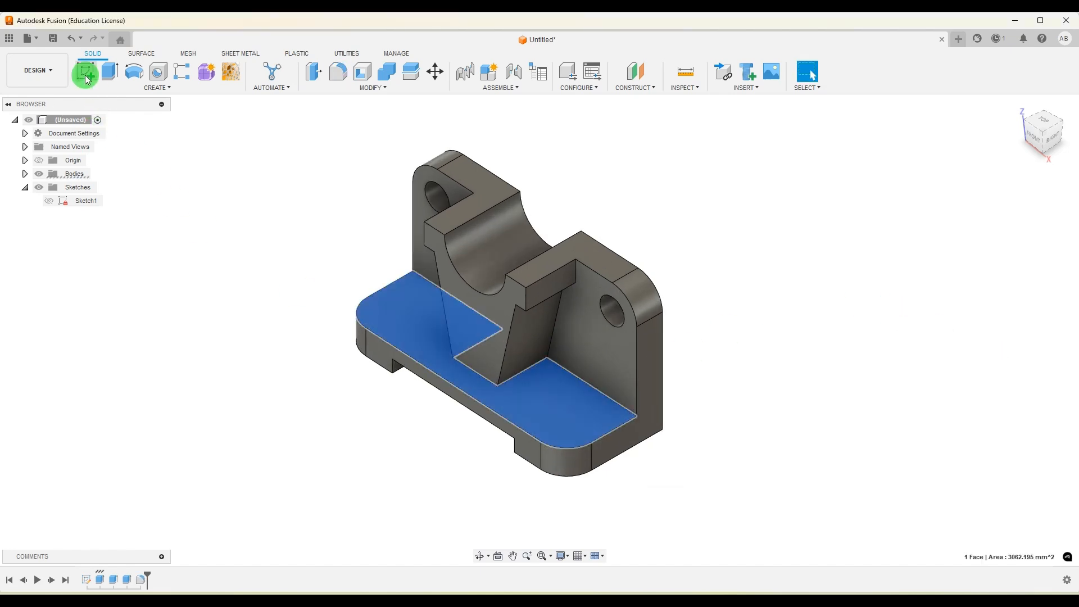
click(134, 71)
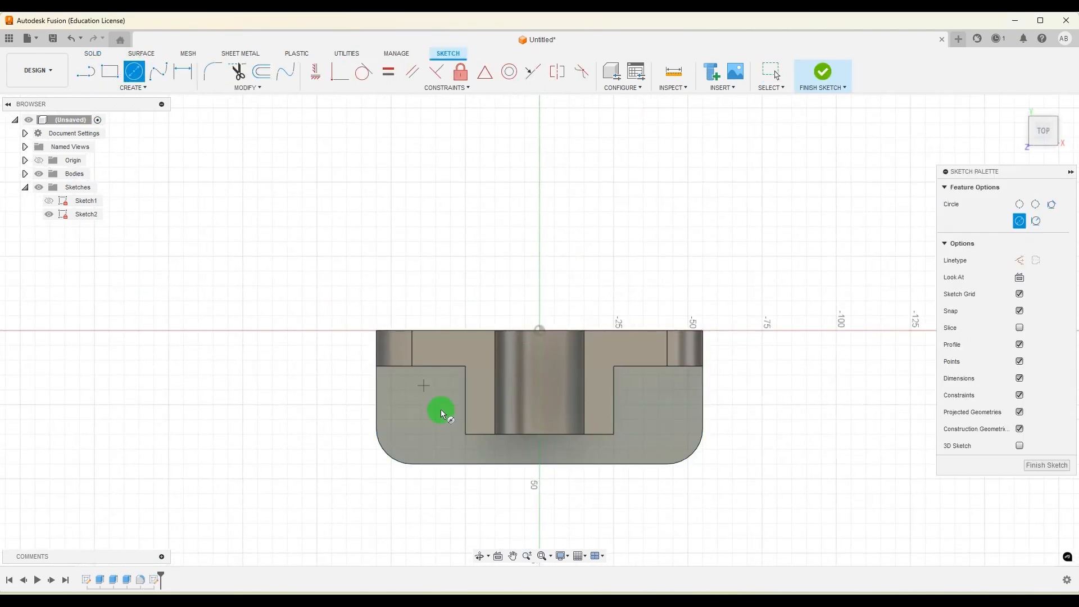
scroll(419, 416, up, 2)
drag(399, 440, 414, 451)
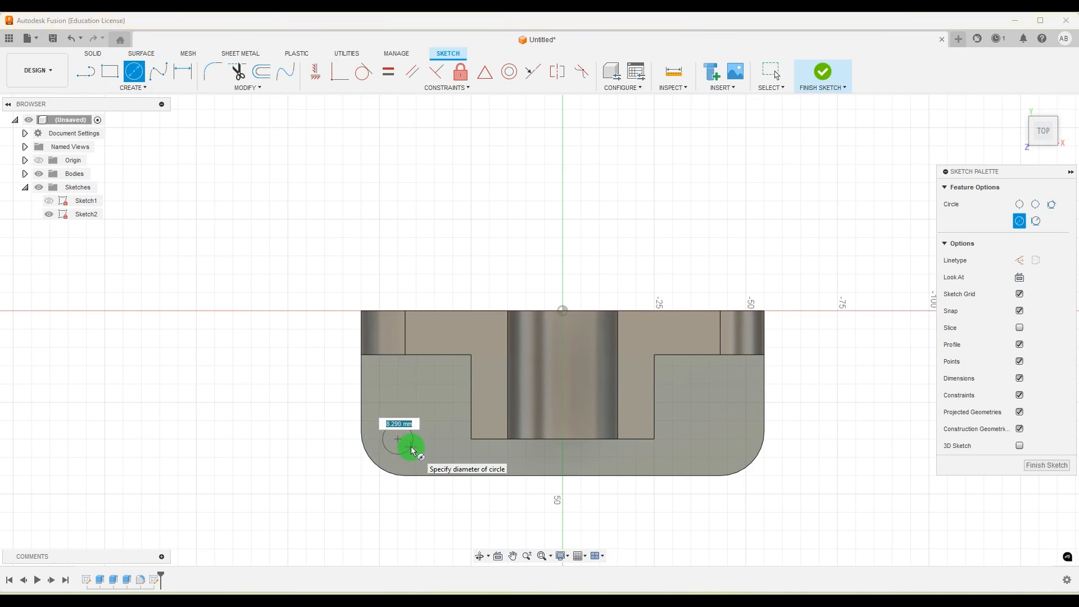
key(Return)
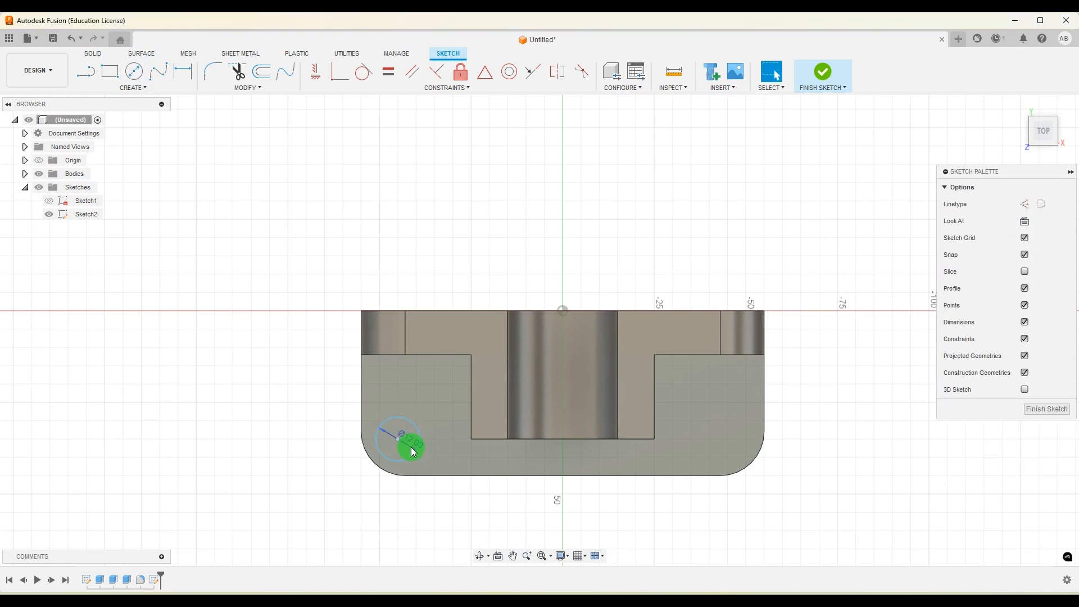
click(712, 439)
text(12)
key(Return)
key(Return)
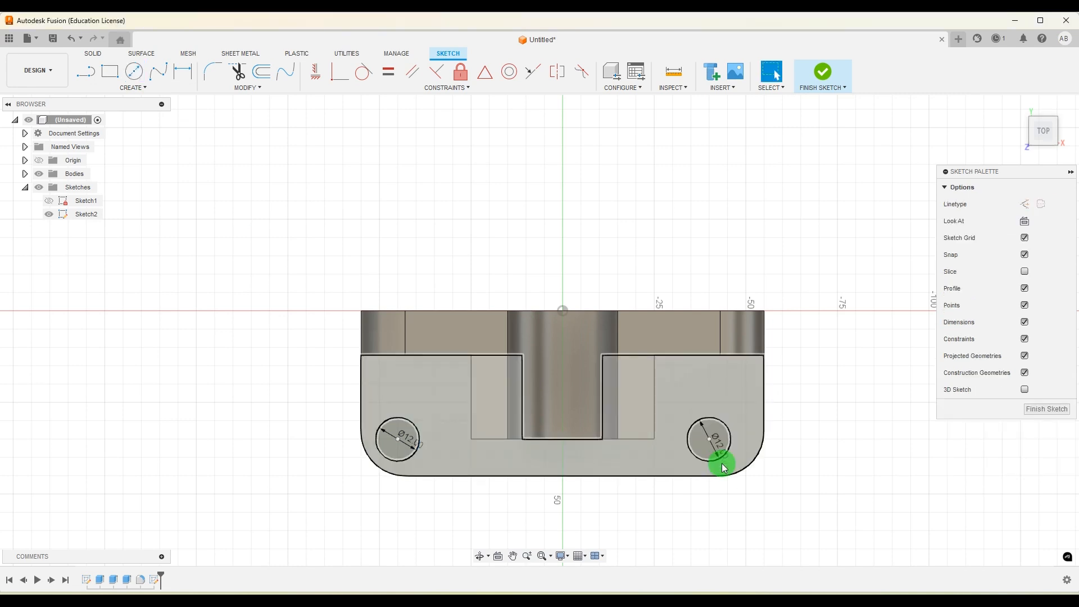
- Make each circle concentric with its nearby rounded corner arc and finish the sketch
click(746, 467)
ctrl+click(729, 448)
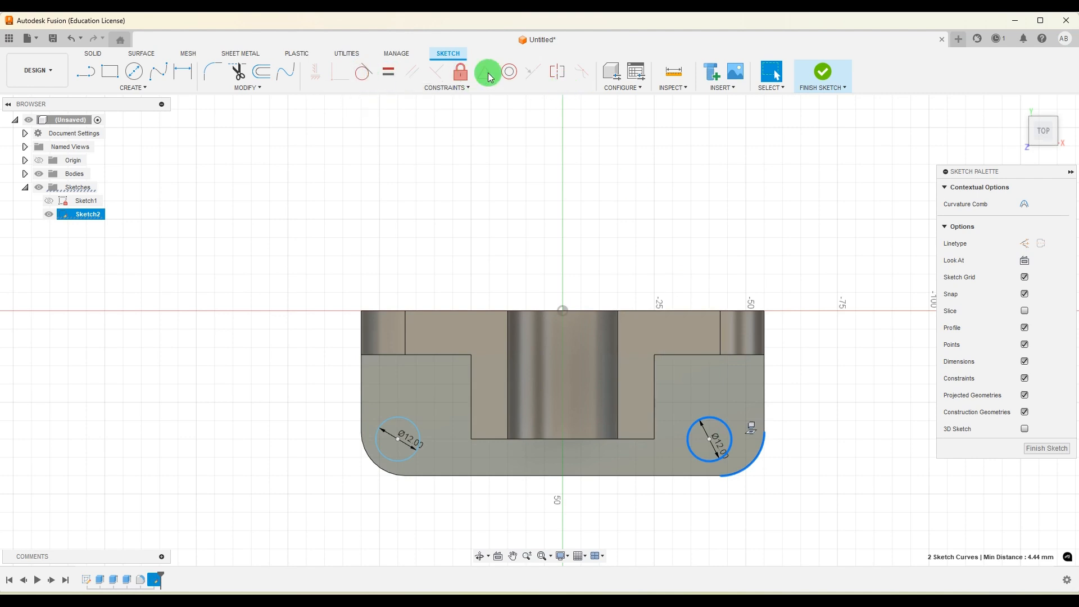
click(510, 77)
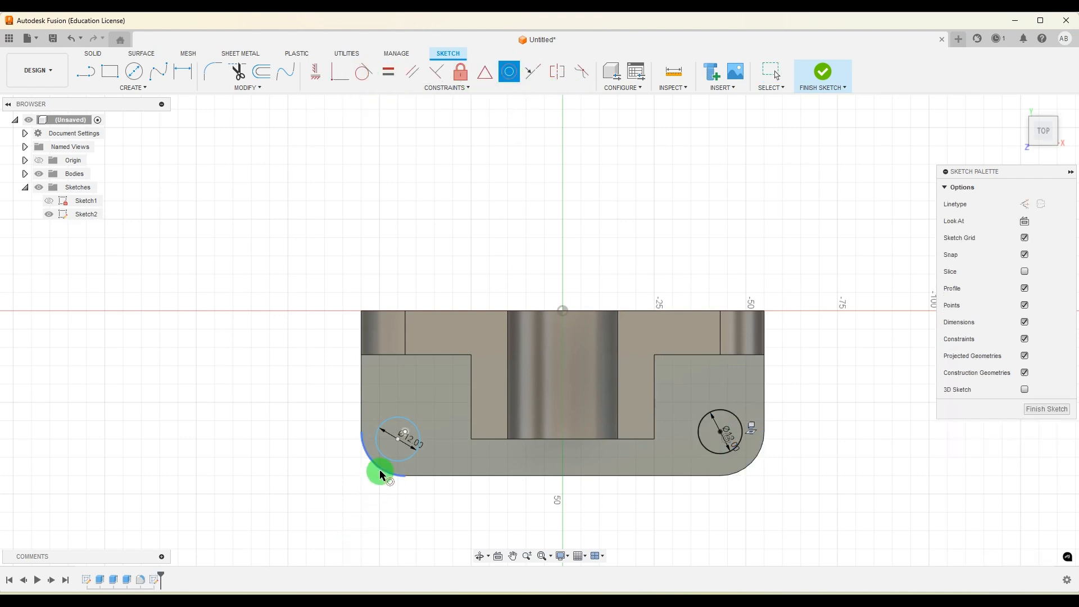
click(391, 458)
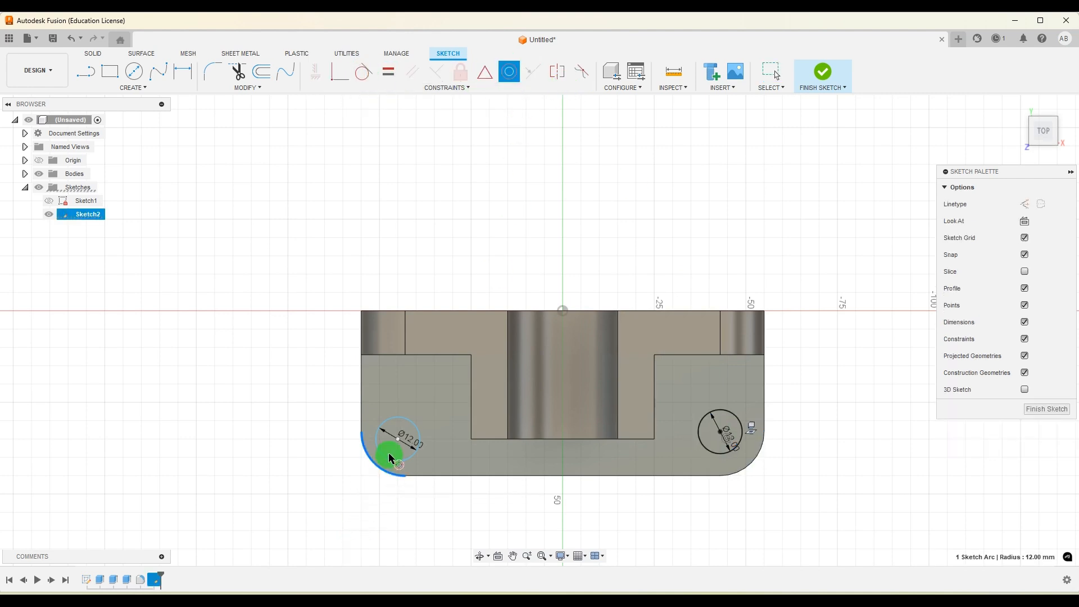
click(1036, 408)
- Extrude both circle profiles downward about 47.7 mm as a cut to make through holes in the base
mouse_move(1031, 407)
shift+middle_down()
mouse_move(878, 379)
mouse_move(853, 345)
mouse_move(391, 323)
mouse_move(441, 369)
shift+middle_up()
key(e)
scroll(590, 471, up, 2)
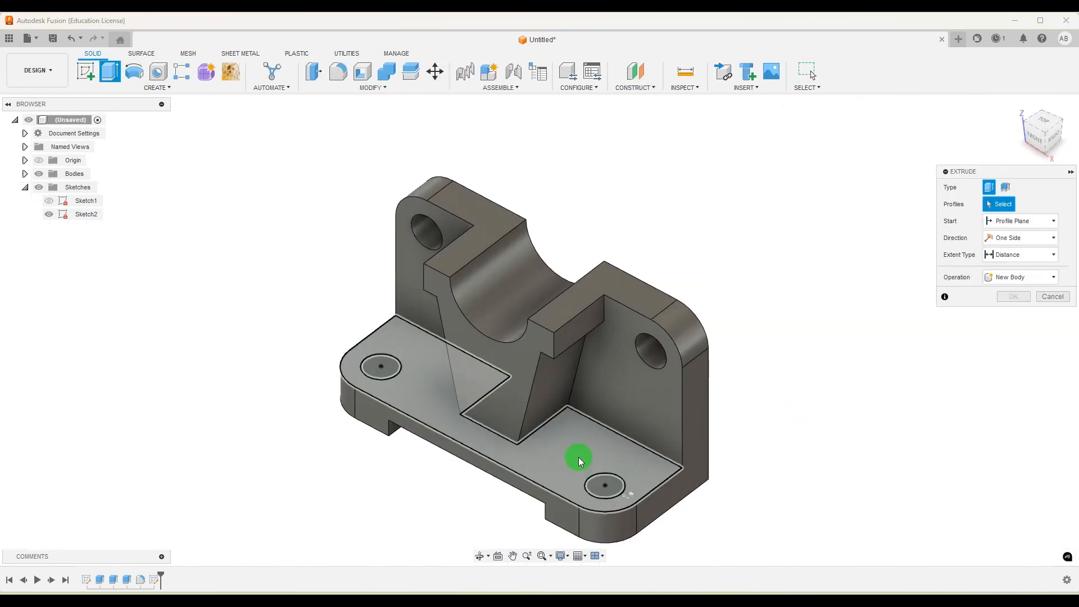
click(590, 471)
click(357, 348)
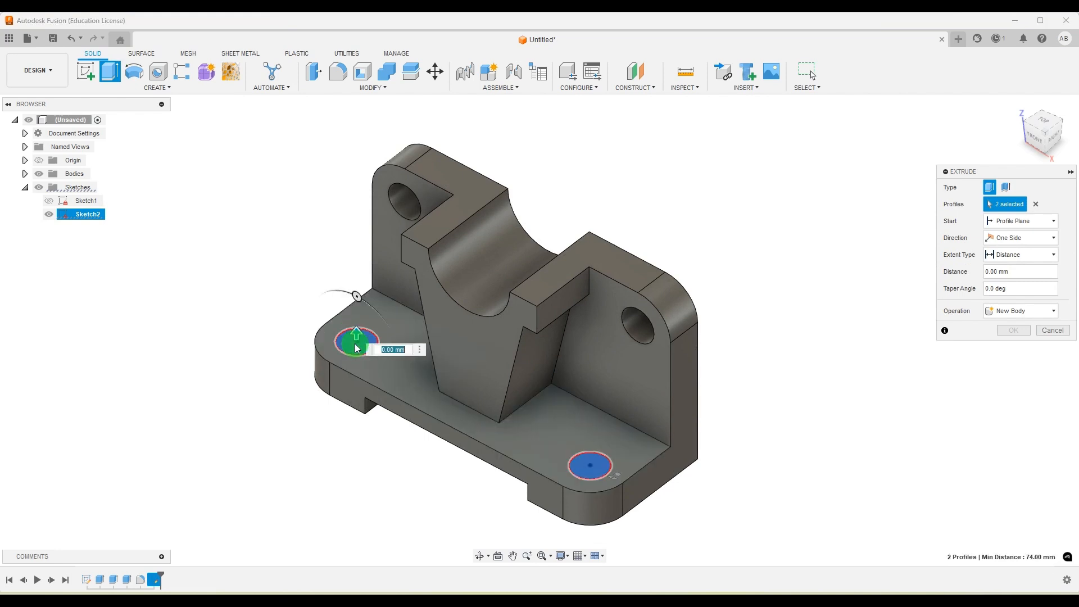
drag(358, 335, 358, 479)
click(1002, 284)
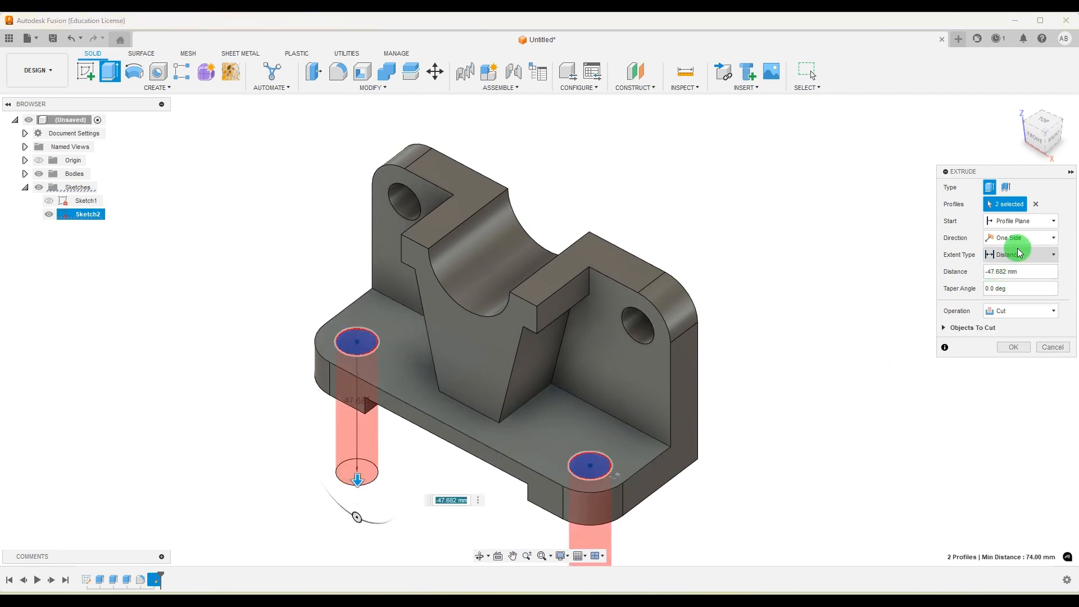
click(1014, 347)
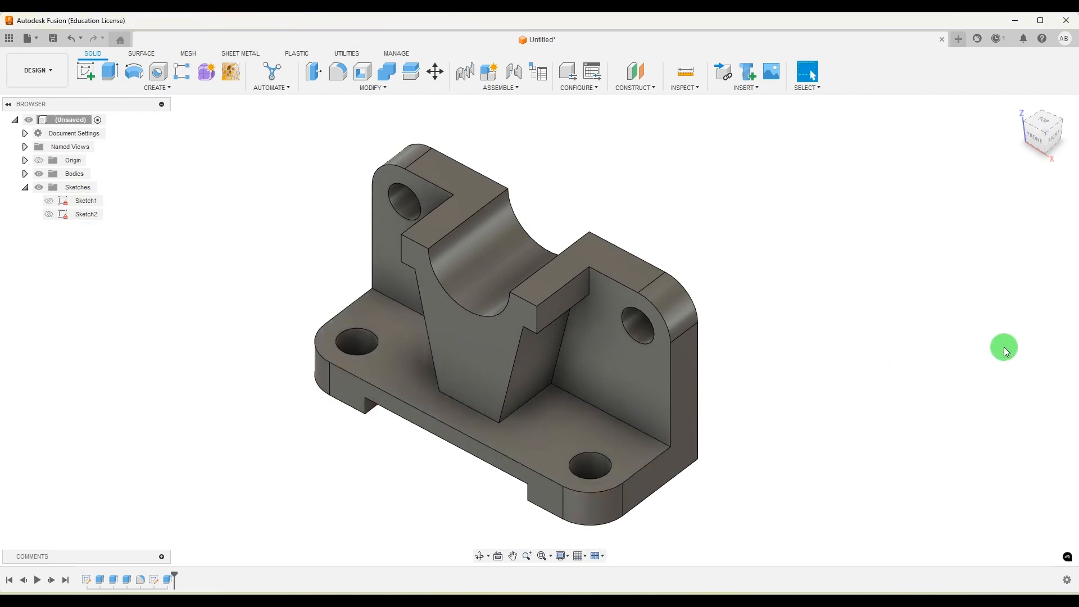
- Place the 134.jpg drawing in a smaller window beside the model and compare the finished bracket with it
click(1020, 107)
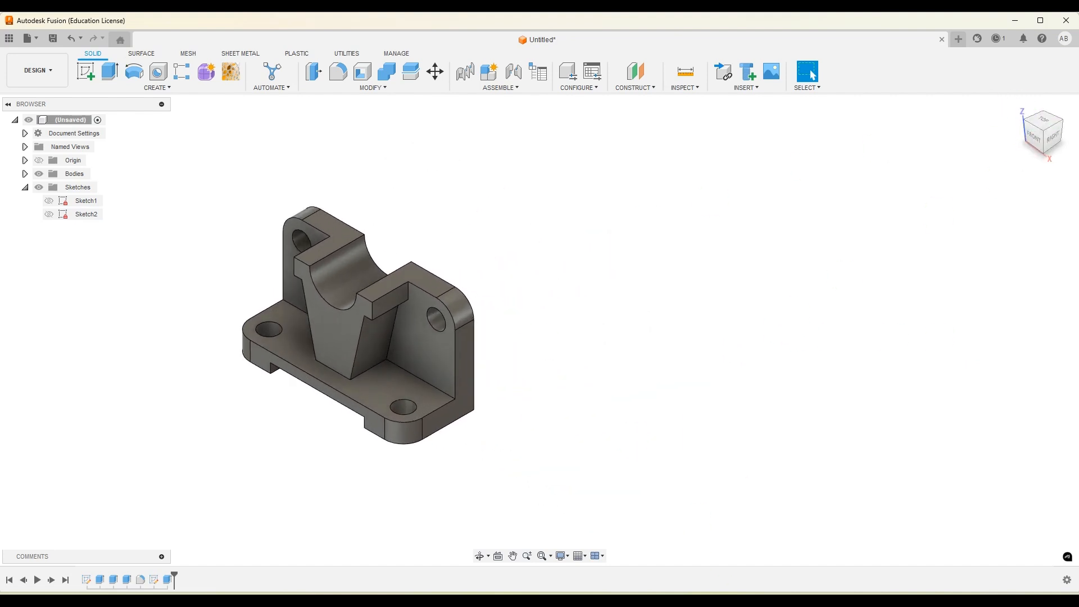
key(alt+Tab)
click(1038, 27)
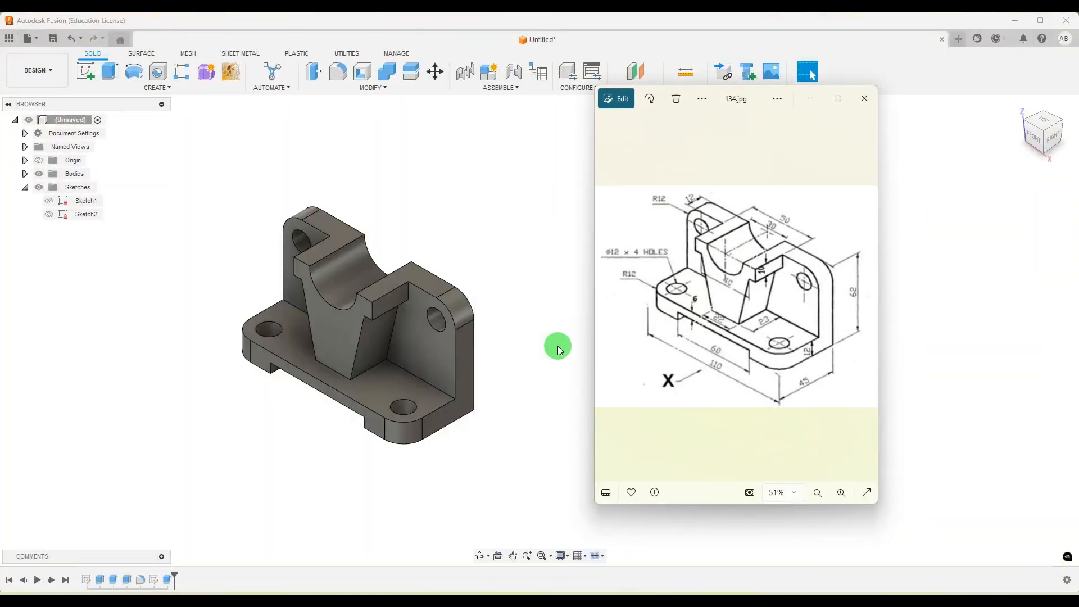
scroll(434, 386, up, 5)
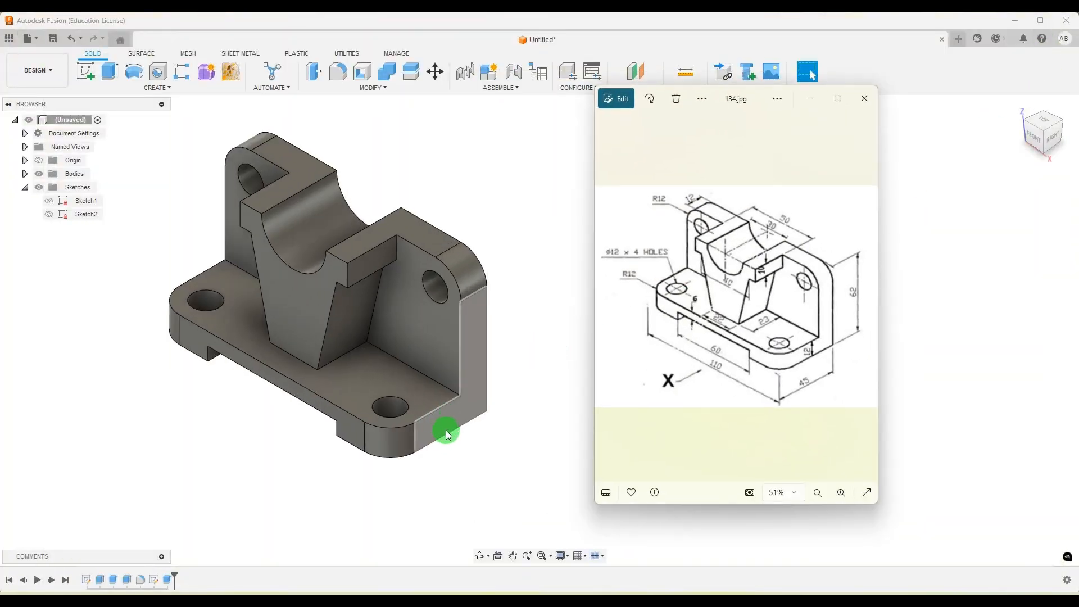